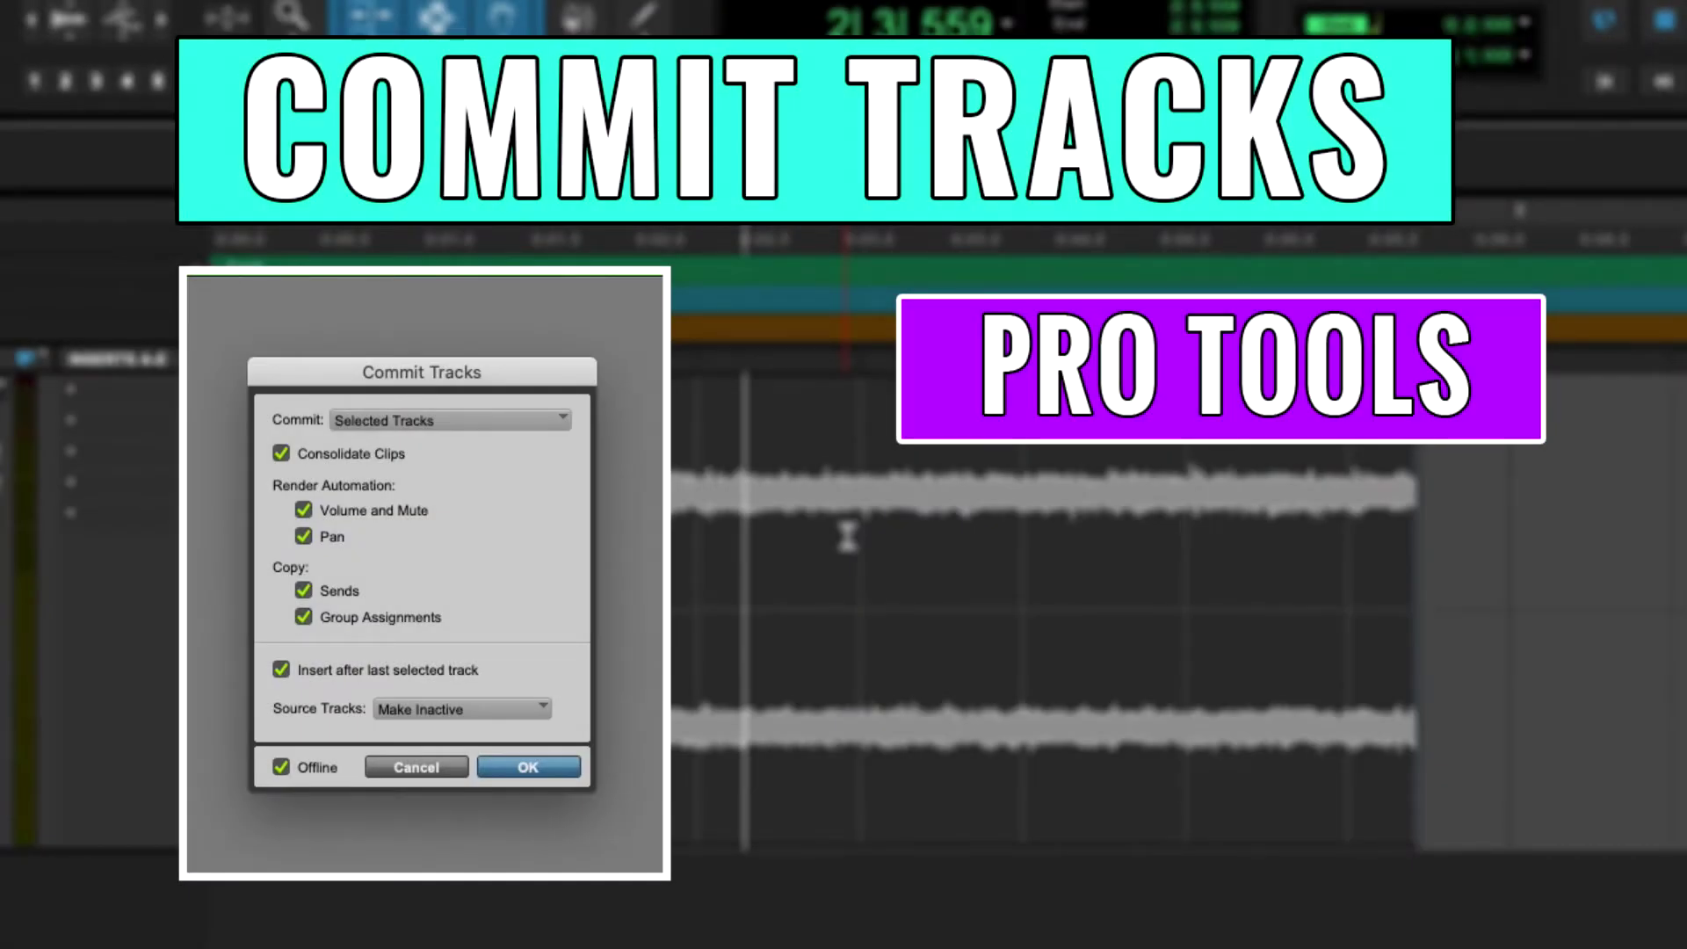
- Audition the GTR guitar from the session start with the Pro-Q 3 EQ bypassed, then re-enabled
{"action": "key", "text": "Return"}
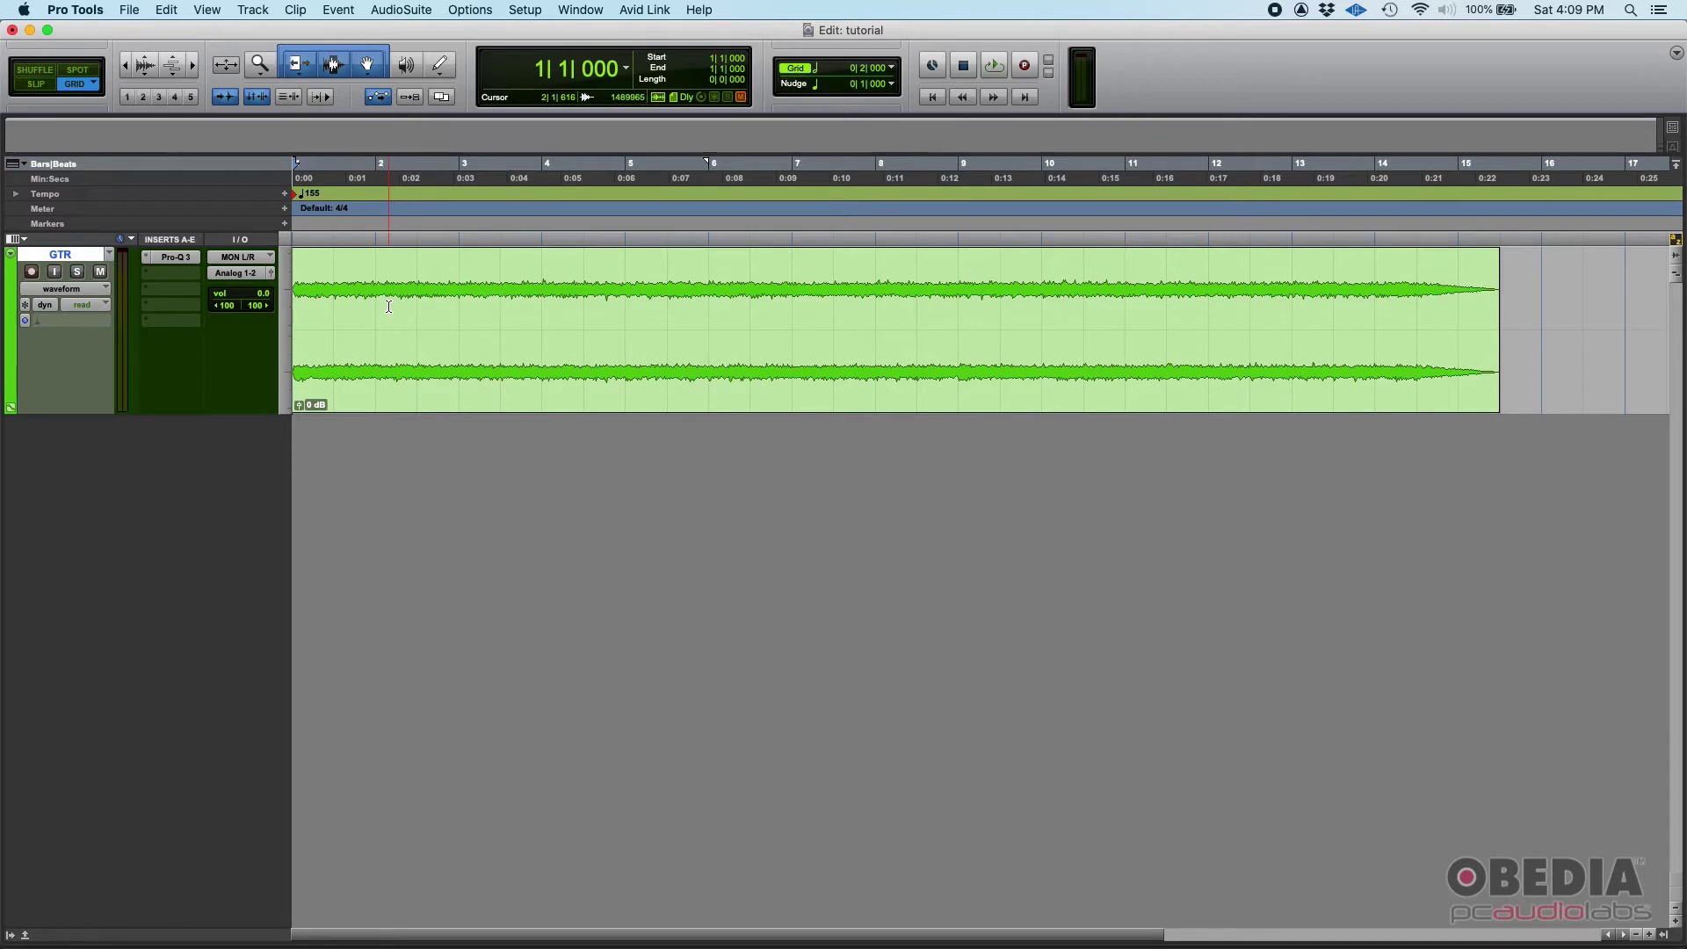
{"action": "left_click", "coordinate": [175, 258]}
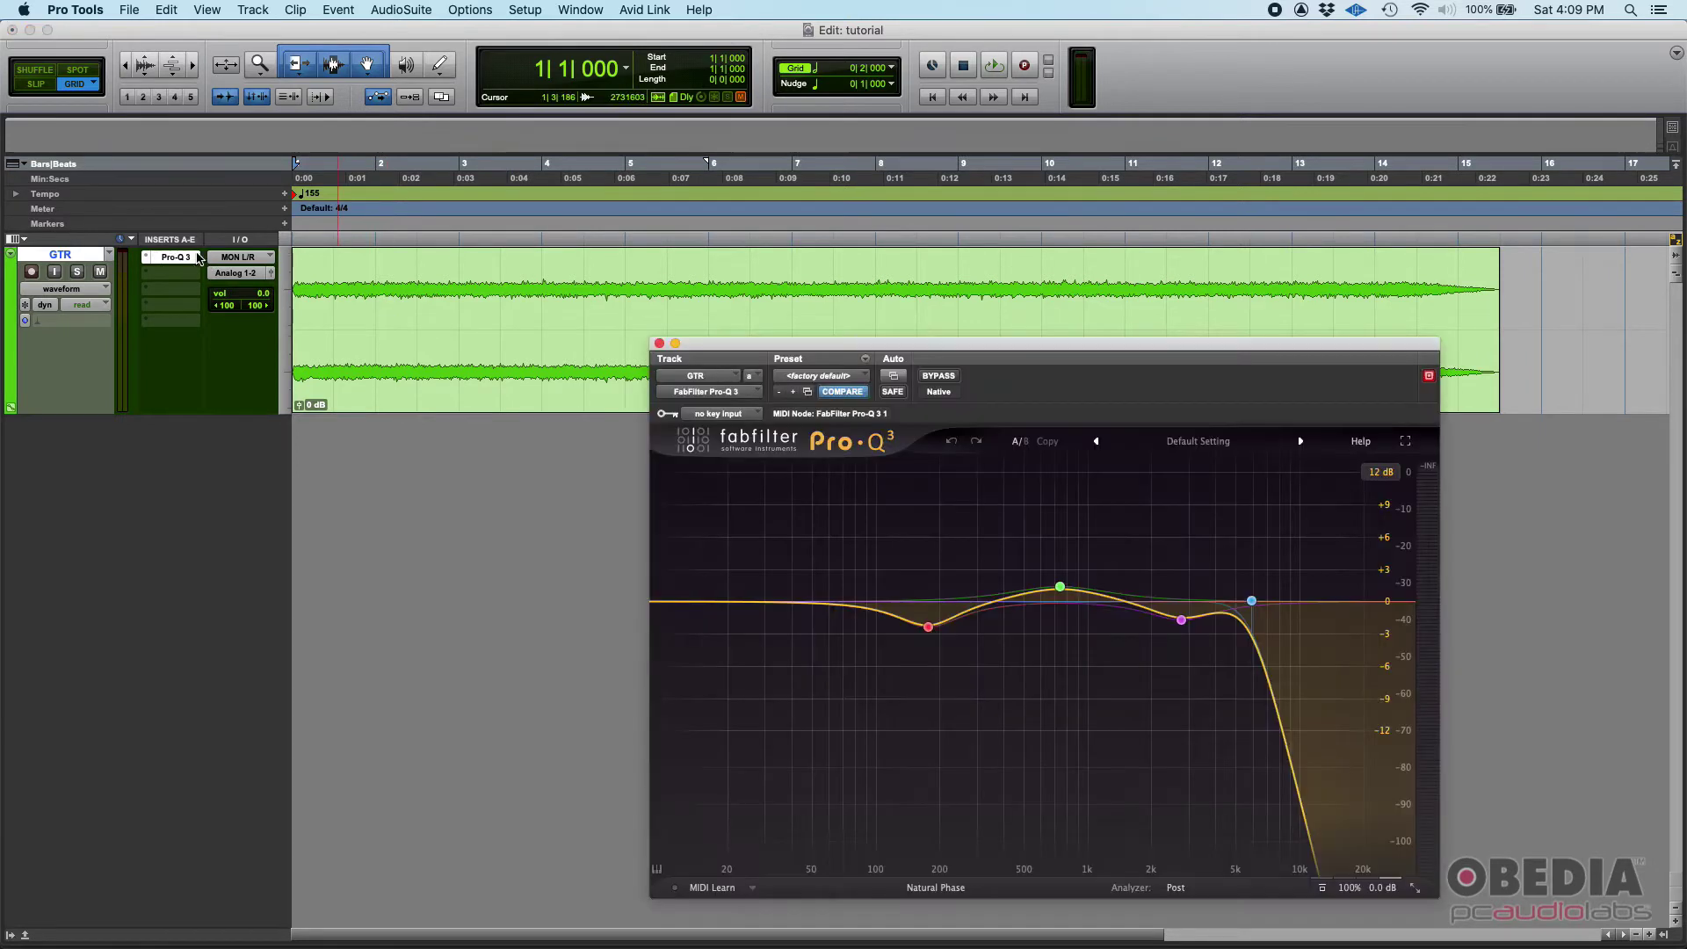
{"action": "left_click", "coordinate": [935, 375]}
{"action": "left_click_drag", "start_coordinate": [927, 342], "coordinate": [805, 326]}
{"action": "key", "text": "space"}
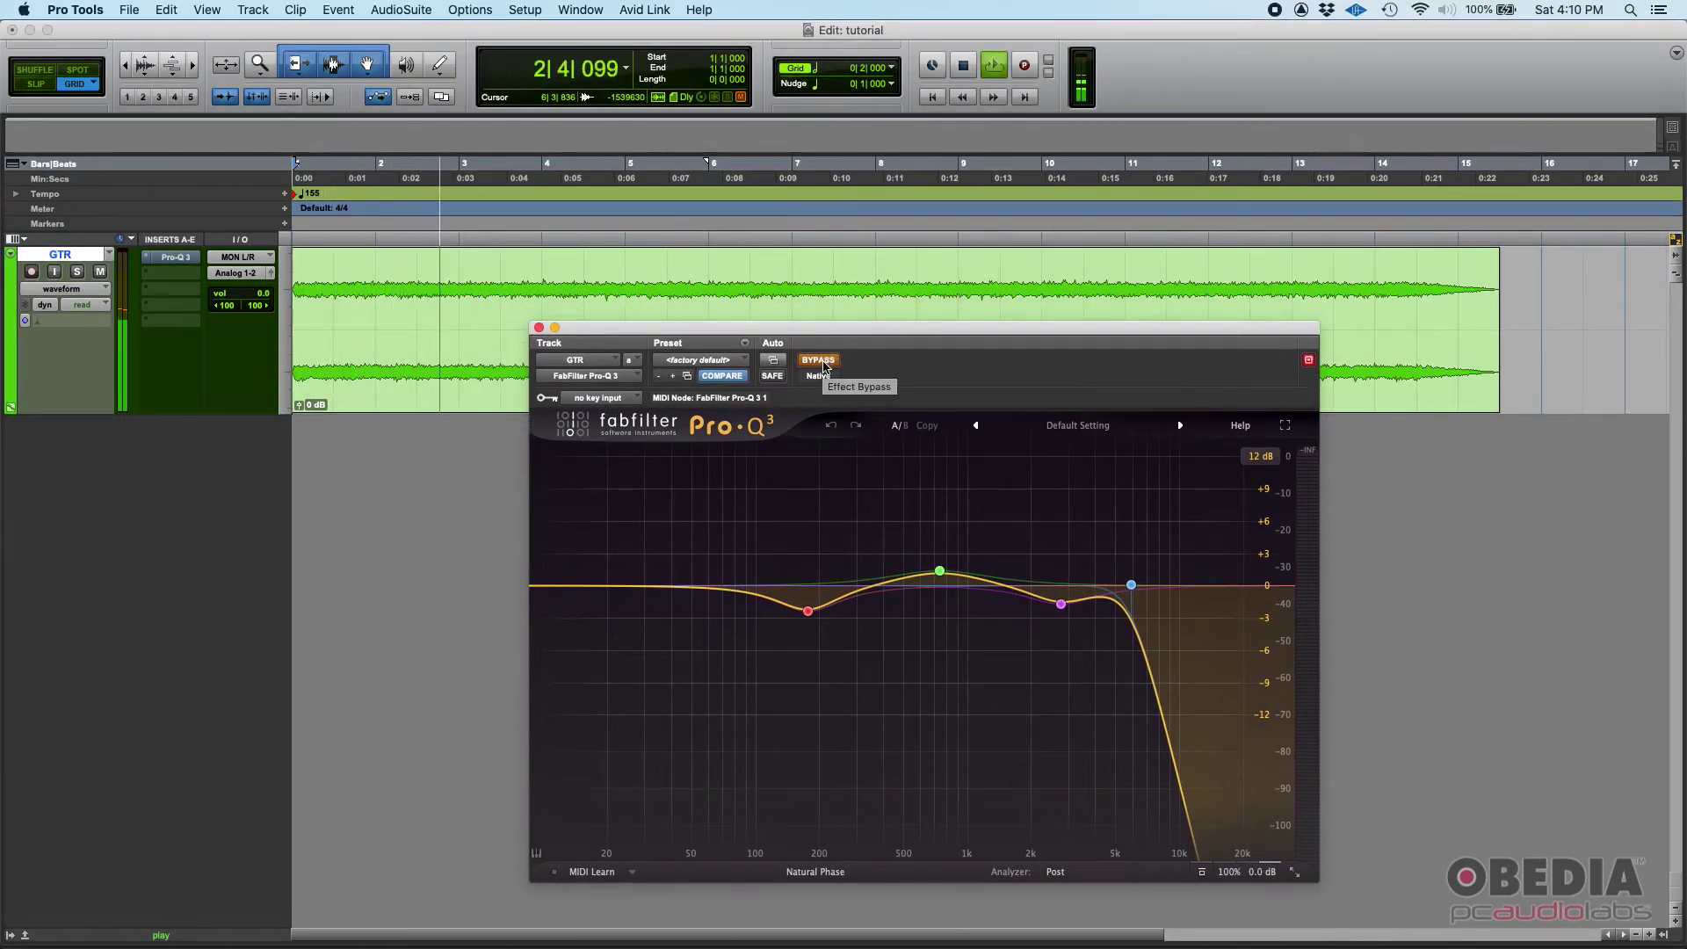
{"action": "left_click", "coordinate": [822, 361]}
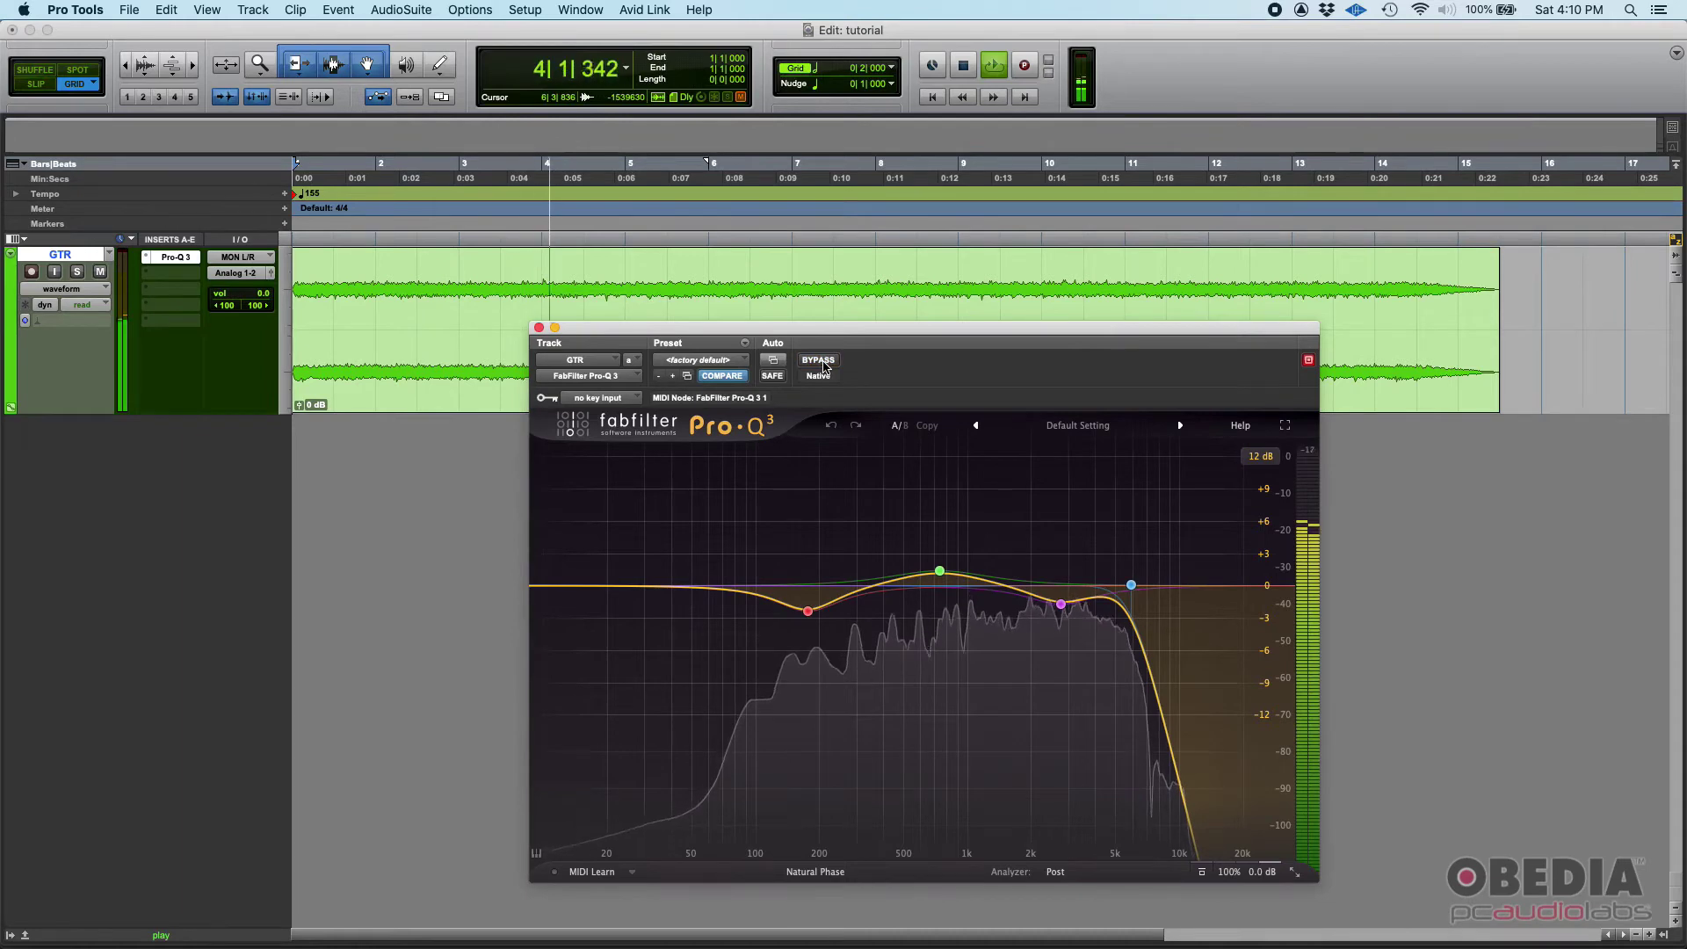
{"action": "key", "text": "space"}
- Compare the guitar with and without Pro-Q 3 from bar 6, then close the EQ window
{"action": "left_click", "coordinate": [235, 272]}
{"action": "left_click", "coordinate": [713, 272]}
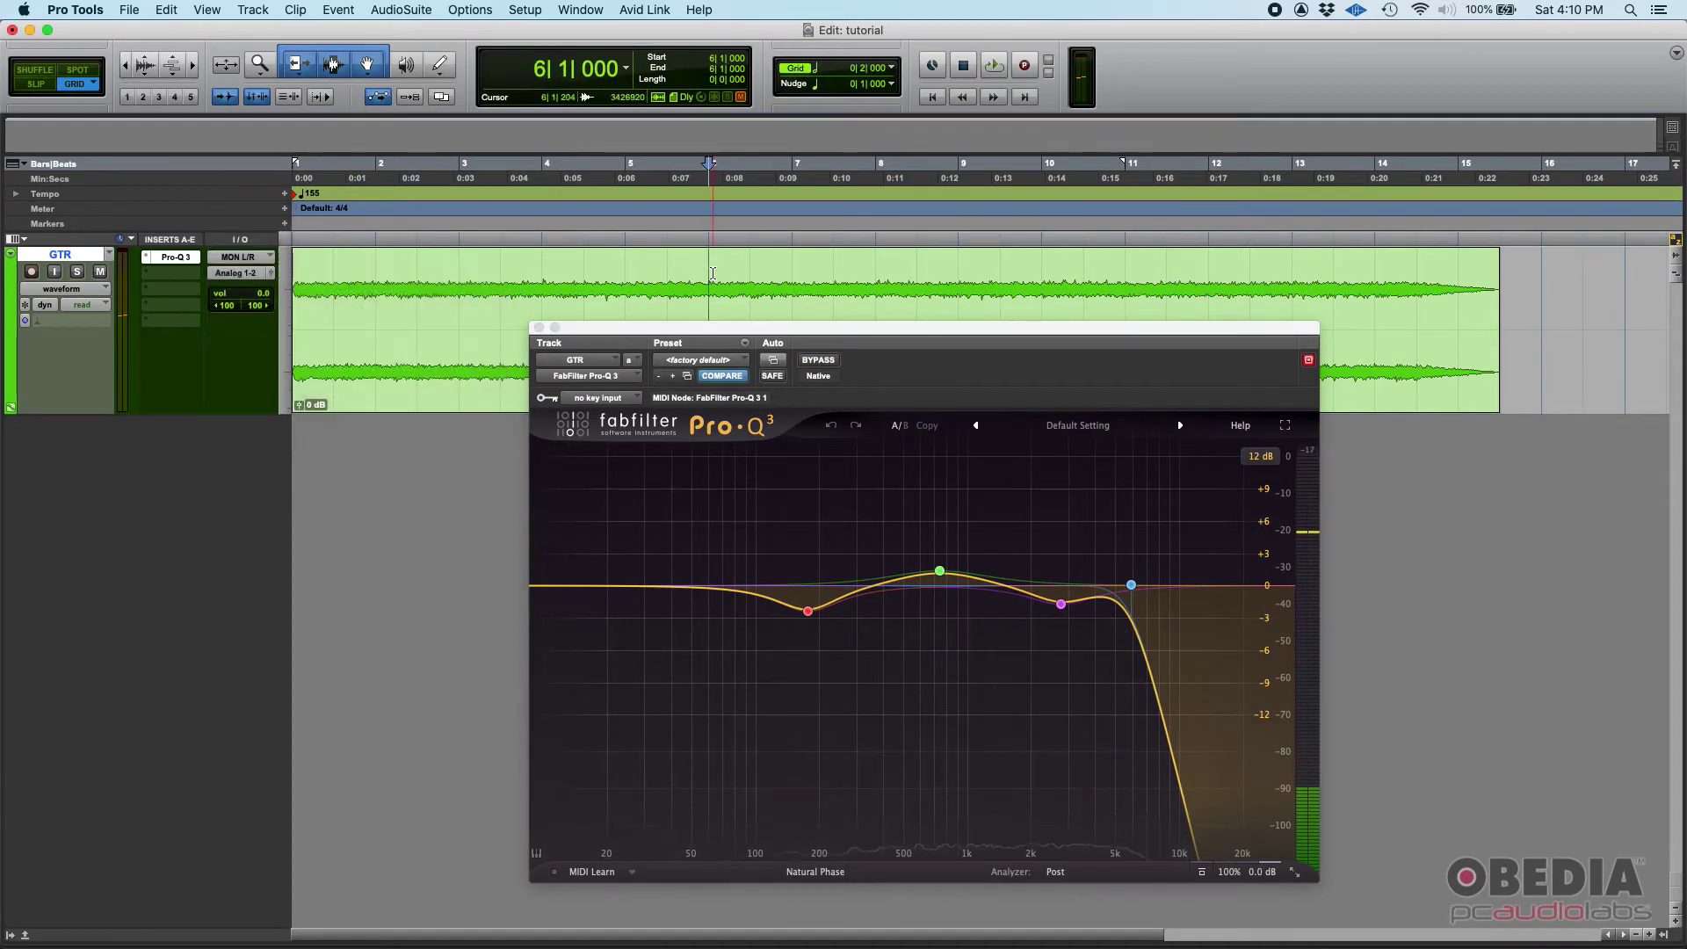
{"action": "key", "text": "space"}
{"action": "left_click", "coordinate": [820, 361]}
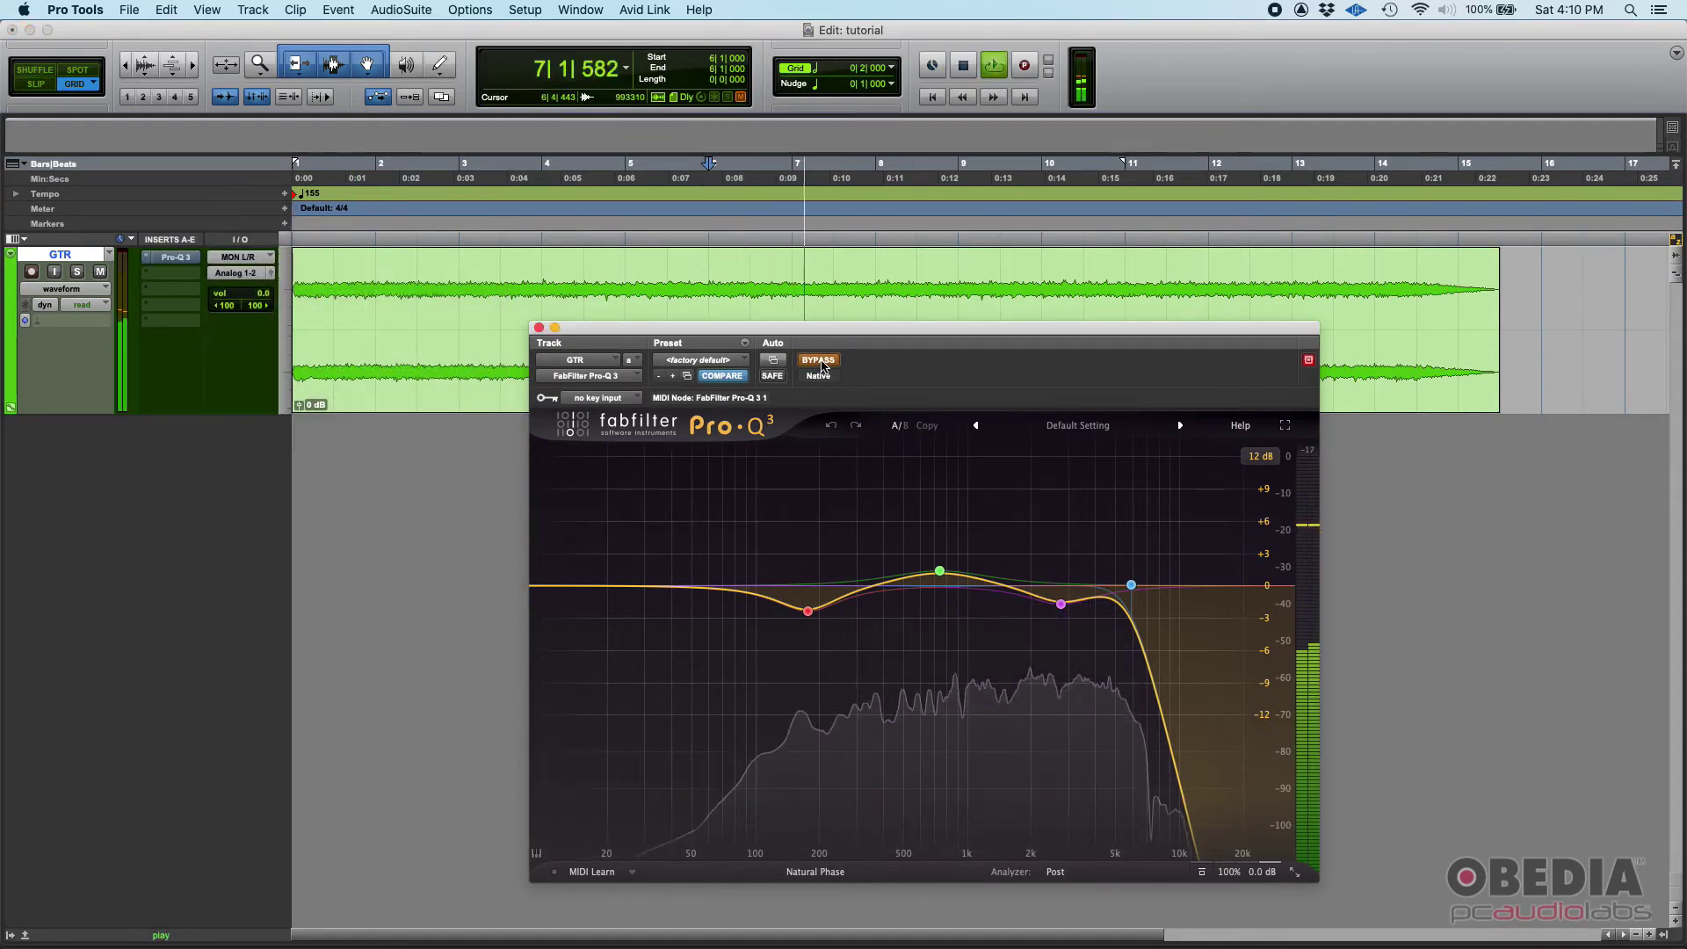
{"action": "left_click", "coordinate": [823, 361]}
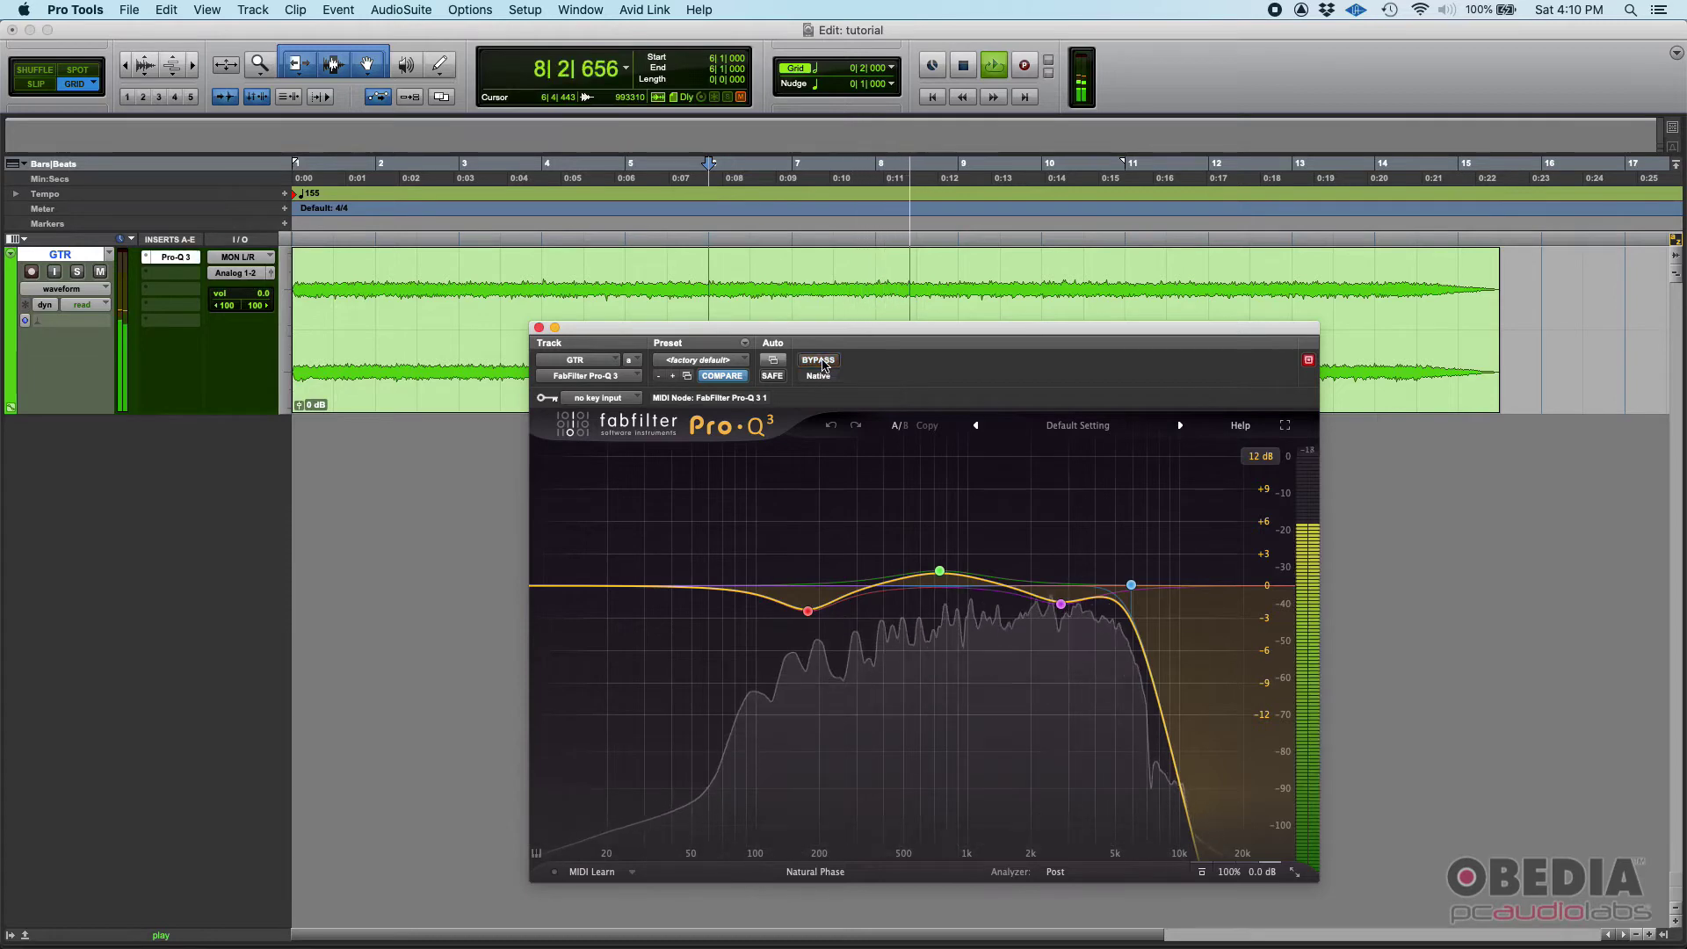
{"action": "key", "text": "space"}
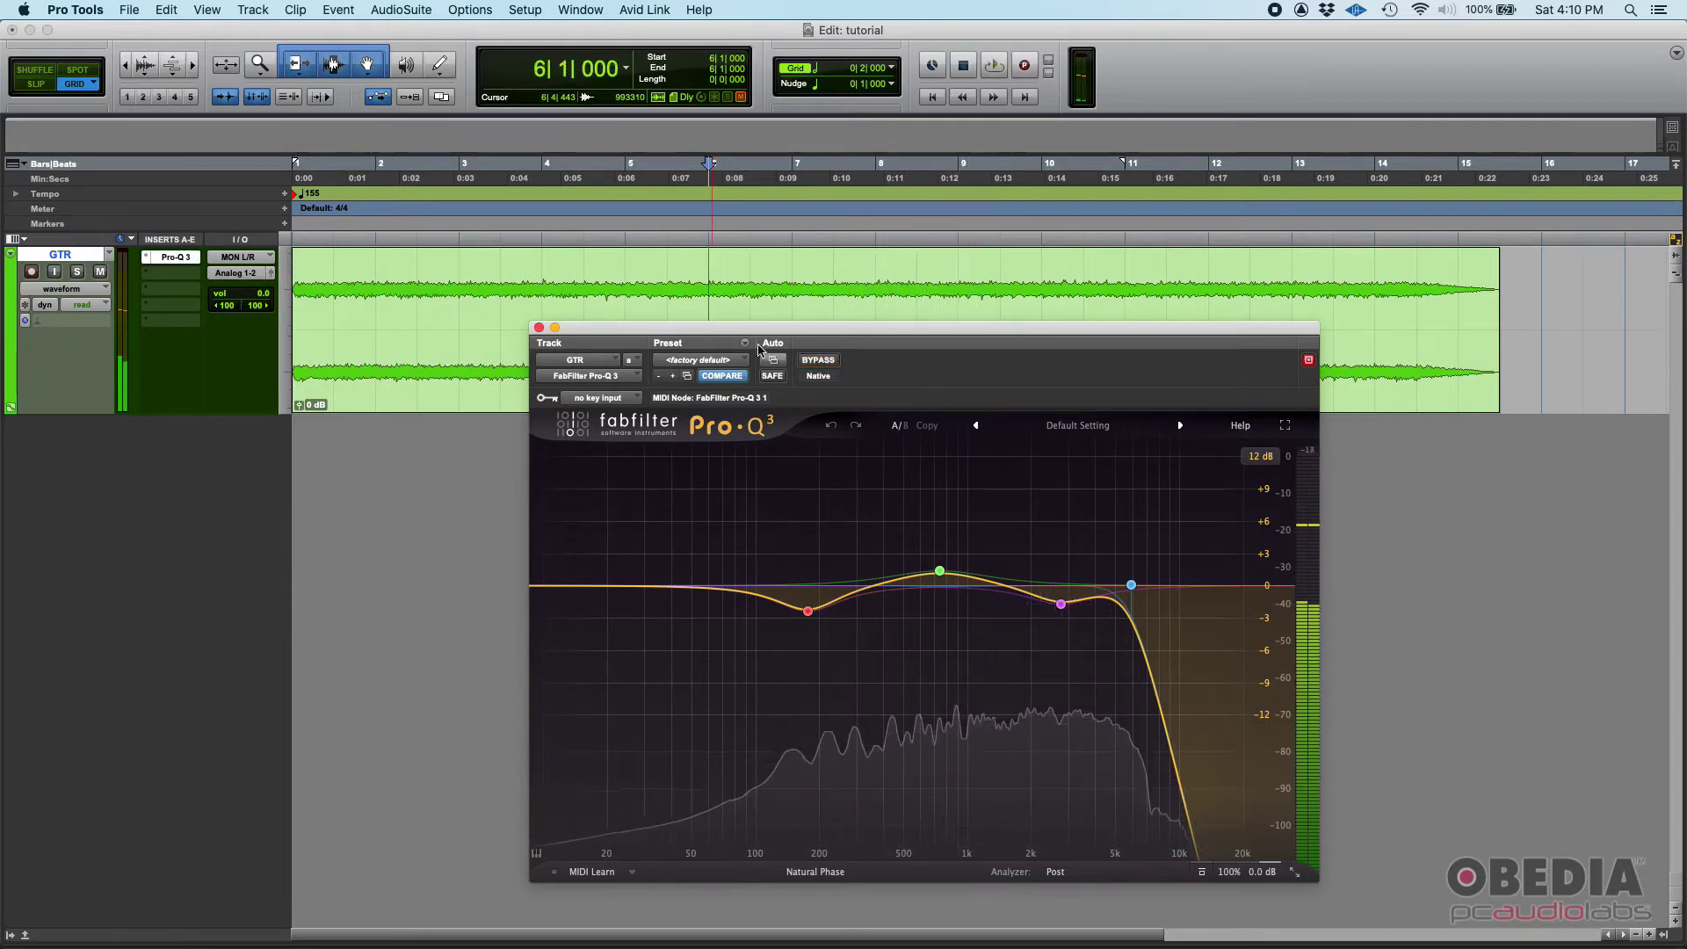
{"action": "left_click", "coordinate": [538, 328]}
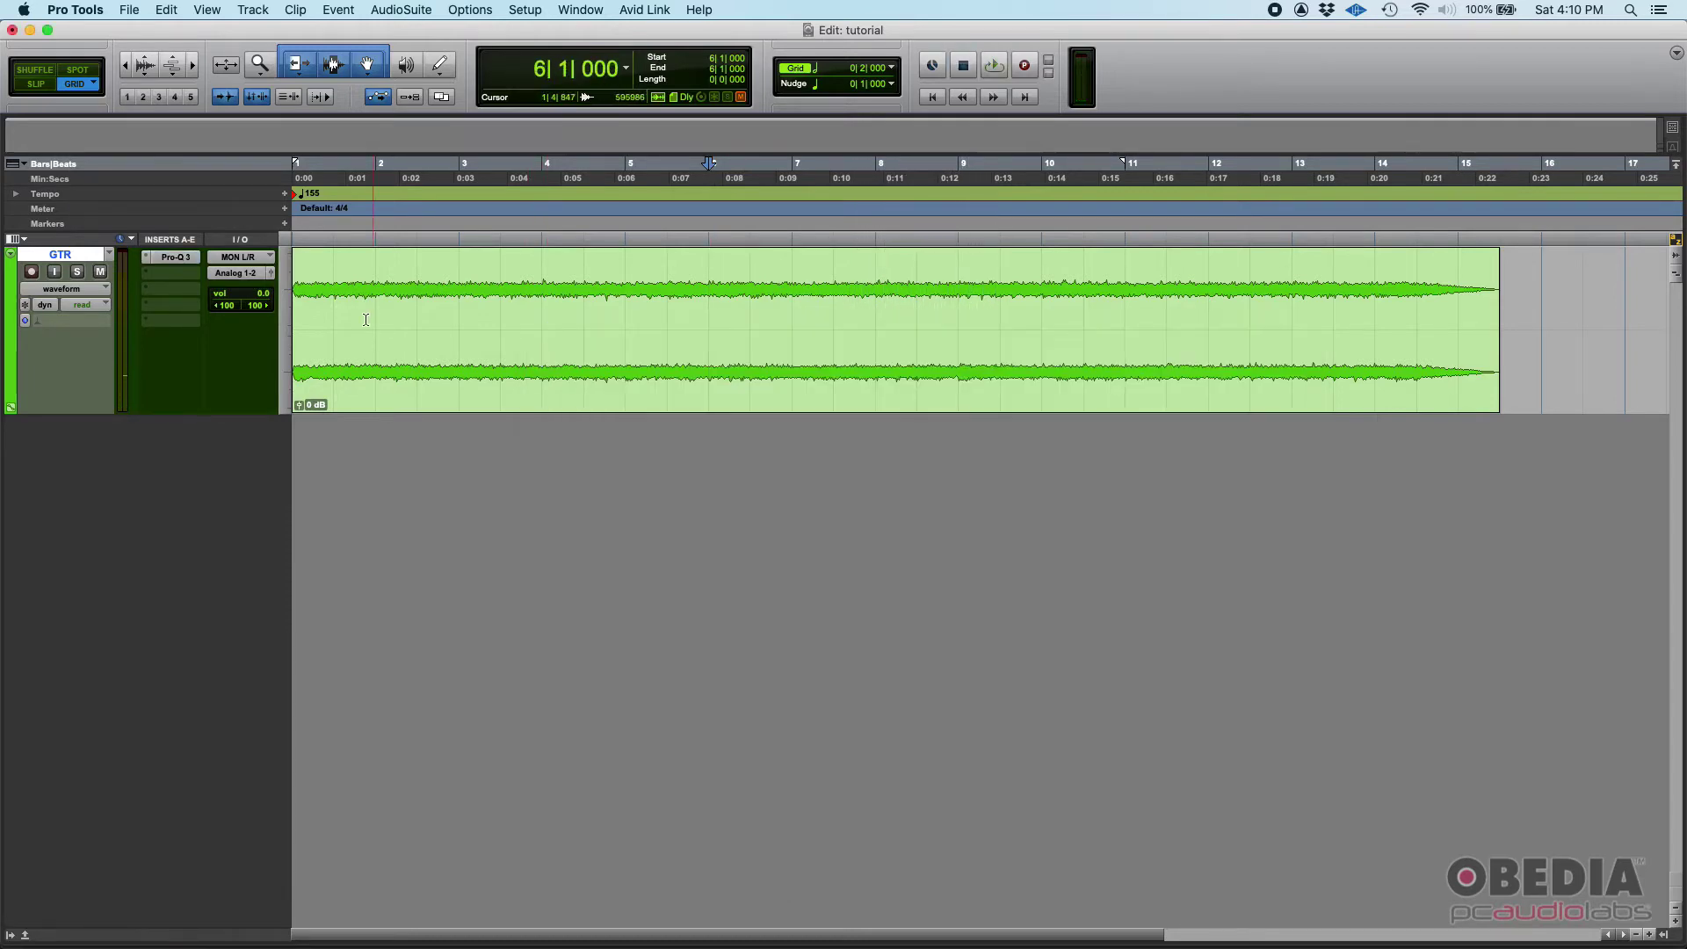
- Set GTR's commit options to Selected Tracks and Make Inactive, with Offline unchecked
{"action": "right_click", "coordinate": [61, 257]}
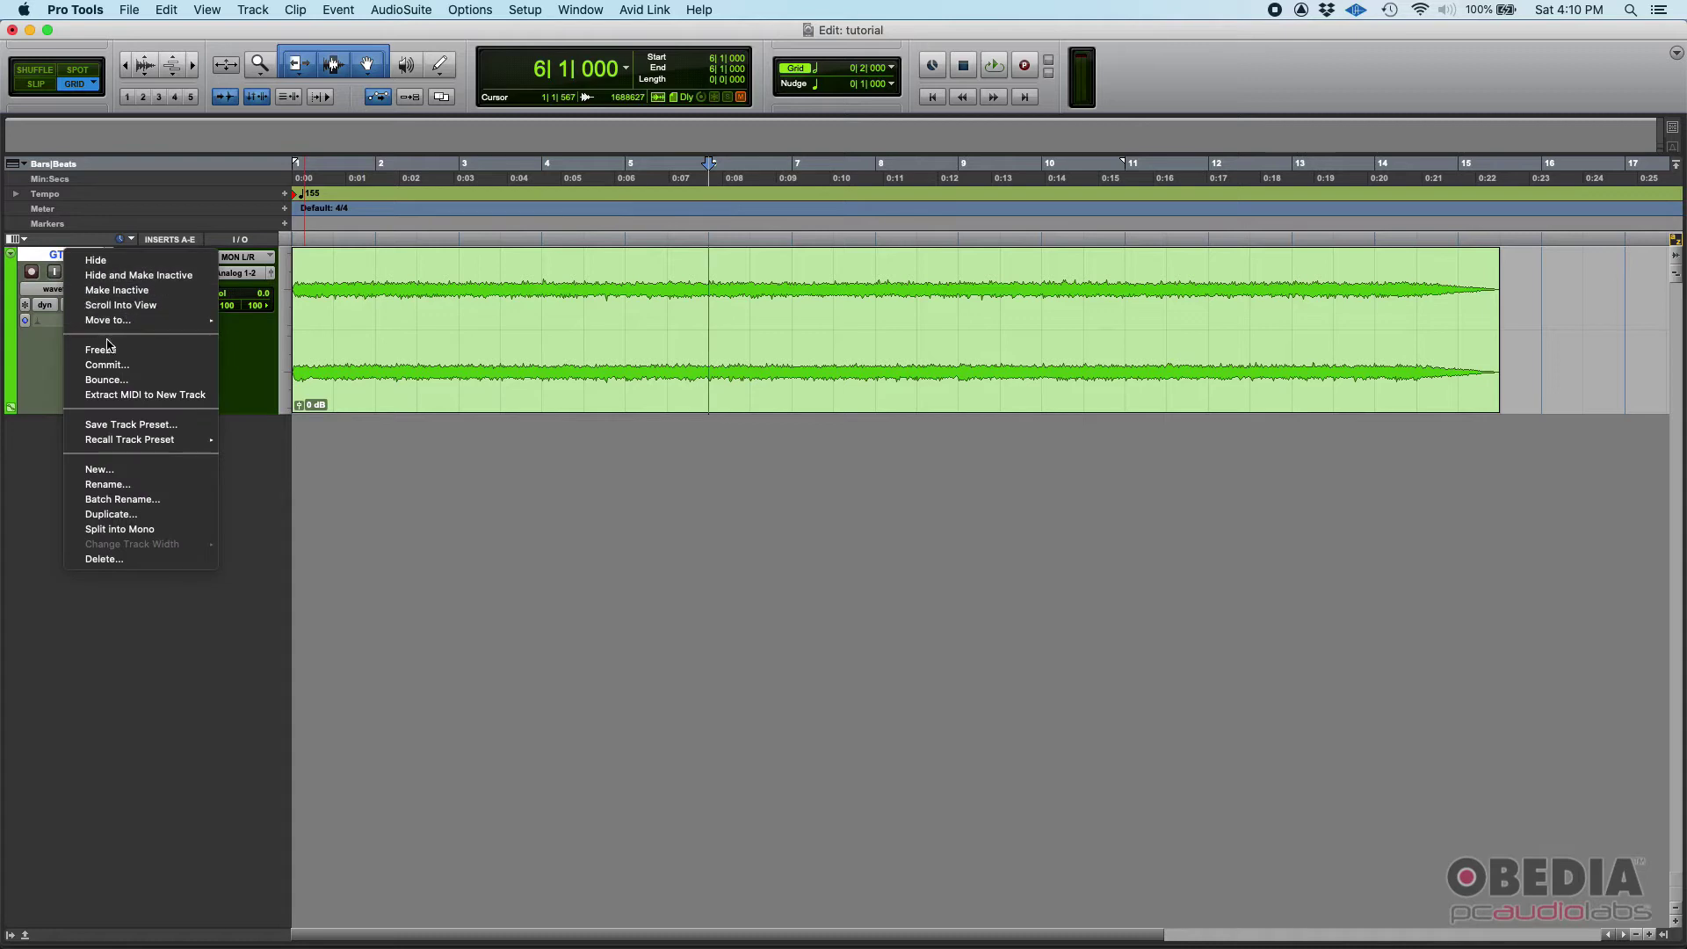
{"action": "left_click", "coordinate": [109, 366]}
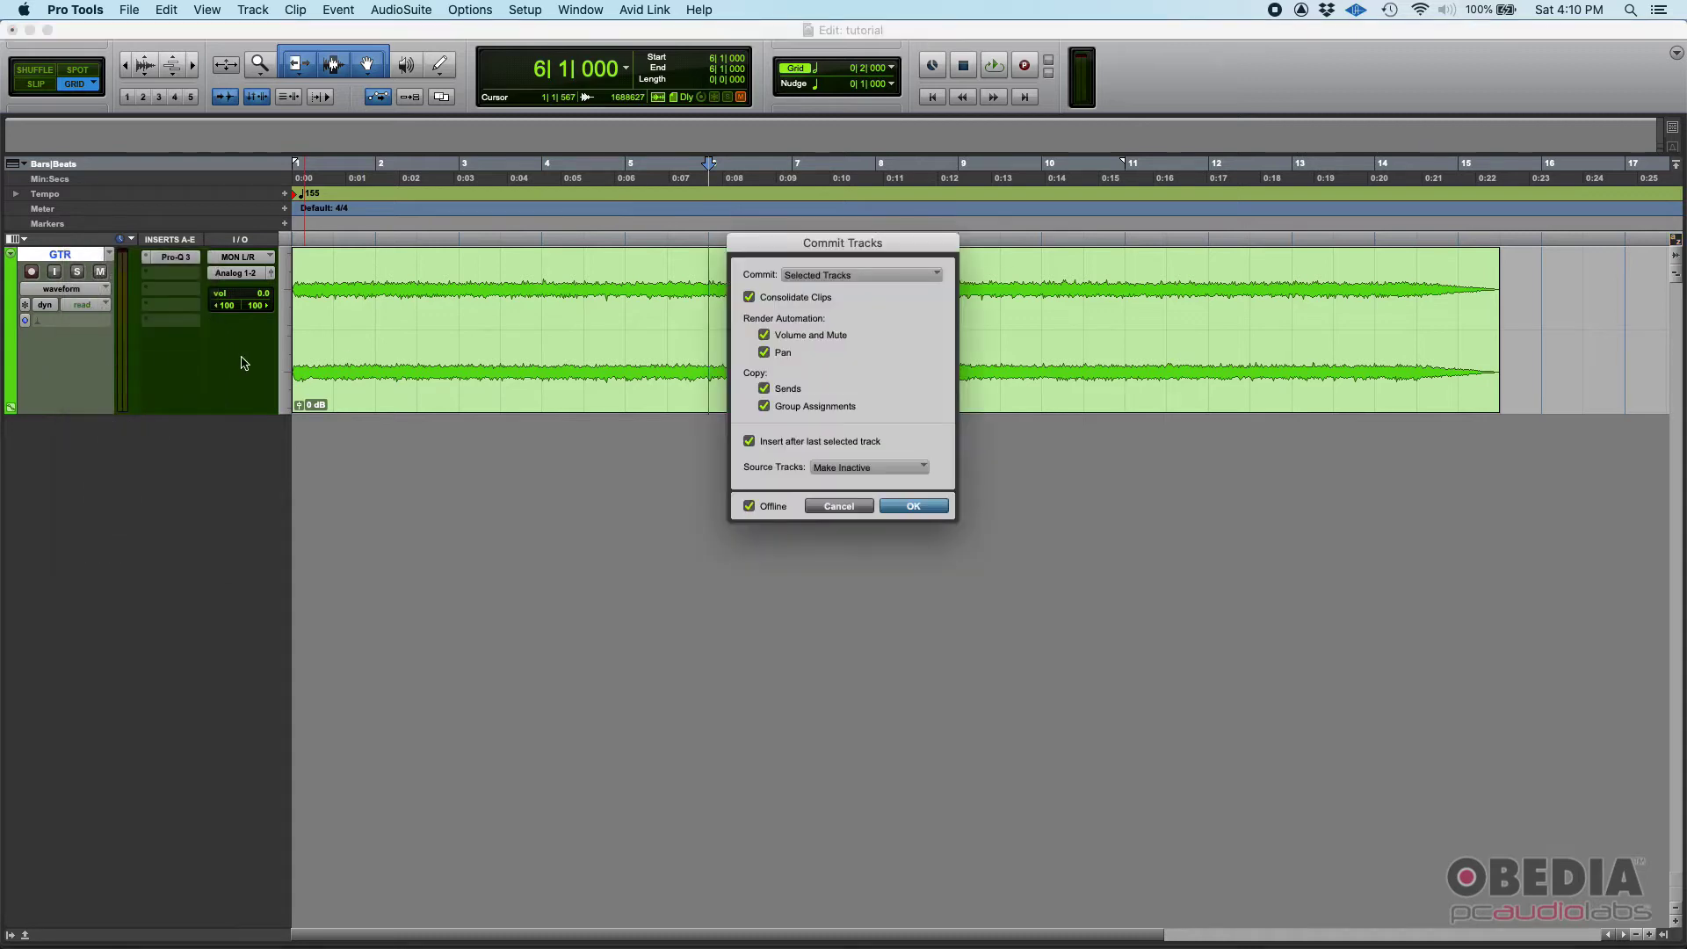
{"action": "left_click_drag", "start_coordinate": [809, 251], "coordinate": [588, 485]}
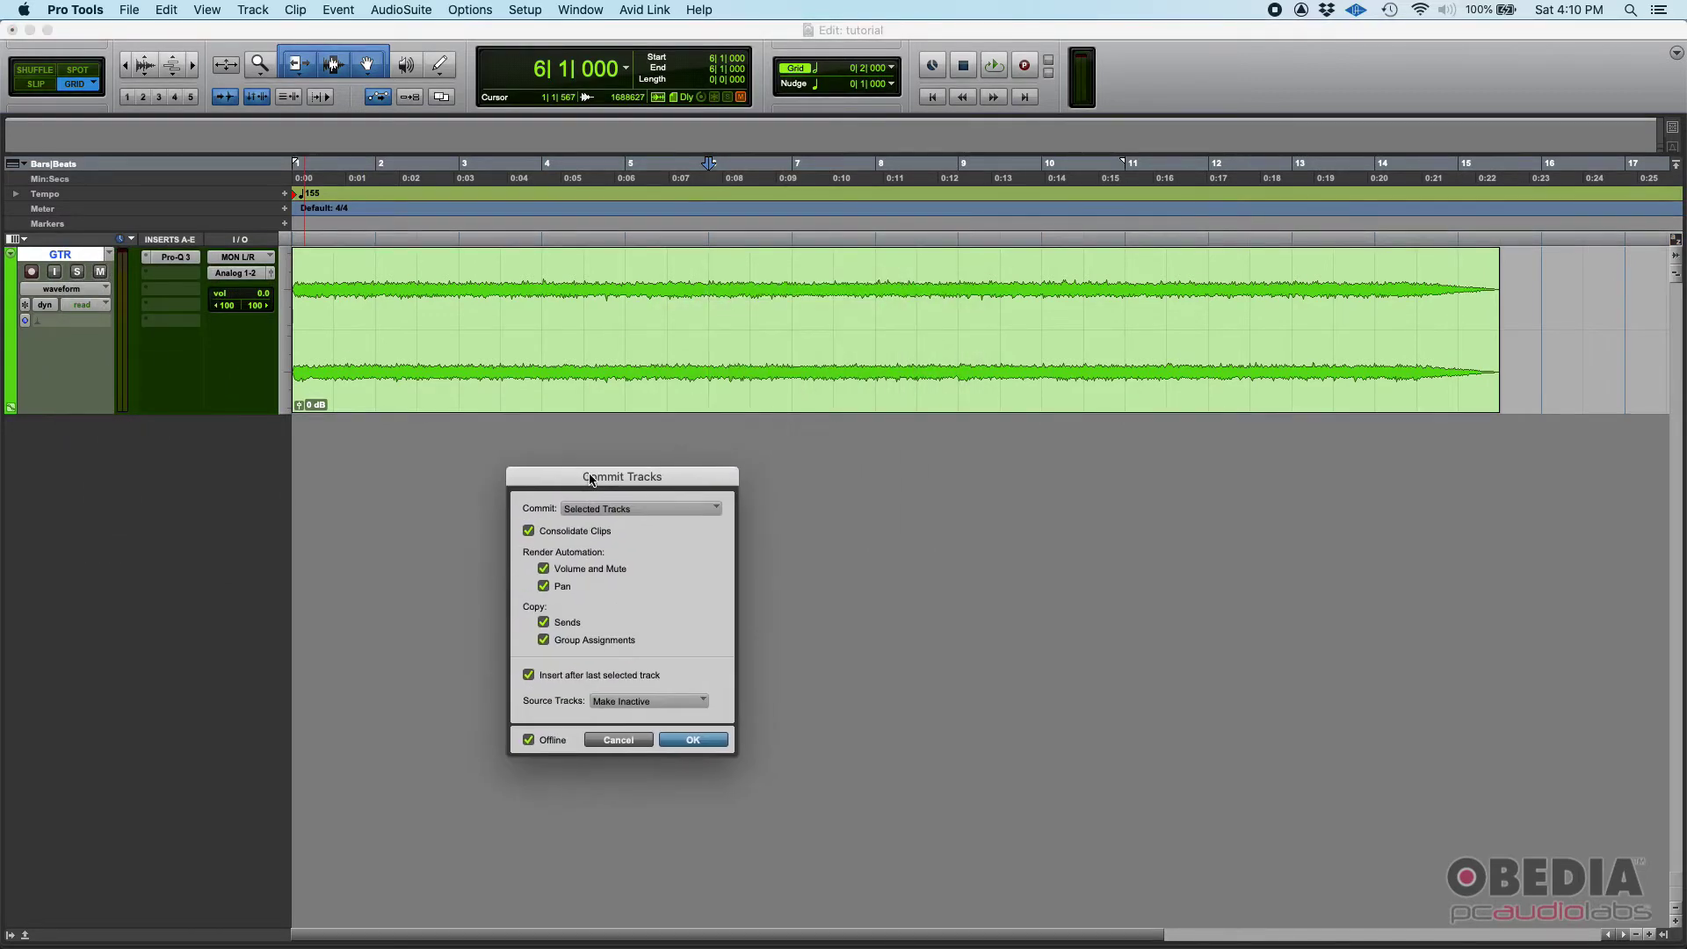
{"action": "left_click", "coordinate": [599, 508]}
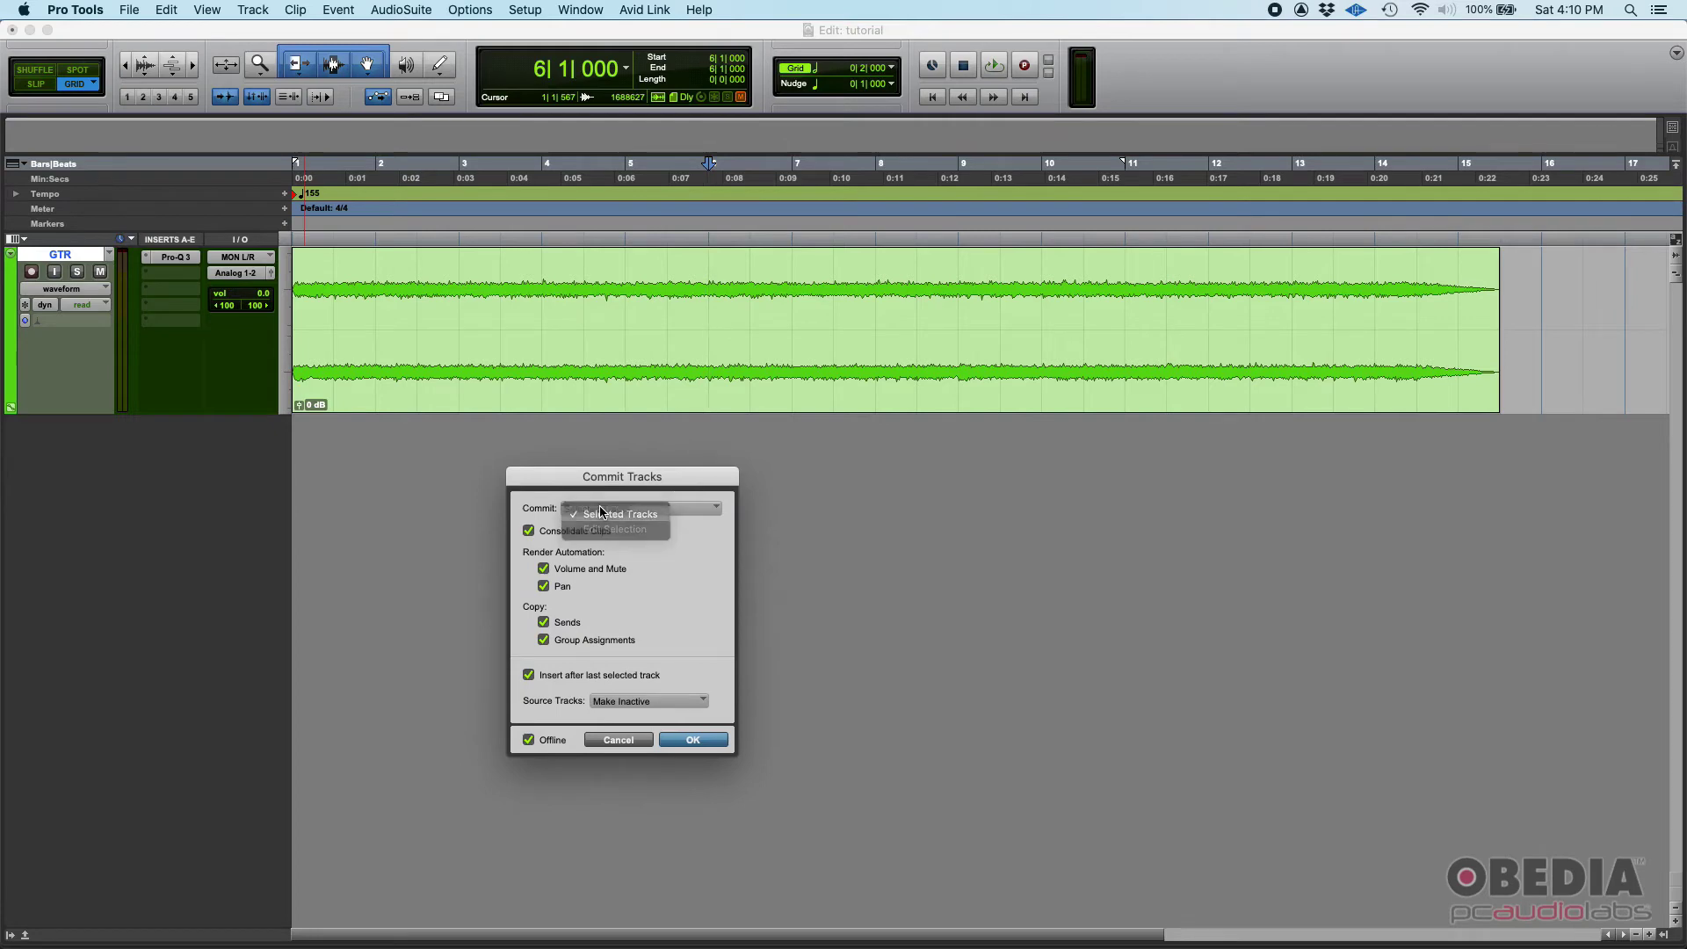
{"action": "left_click", "coordinate": [599, 505]}
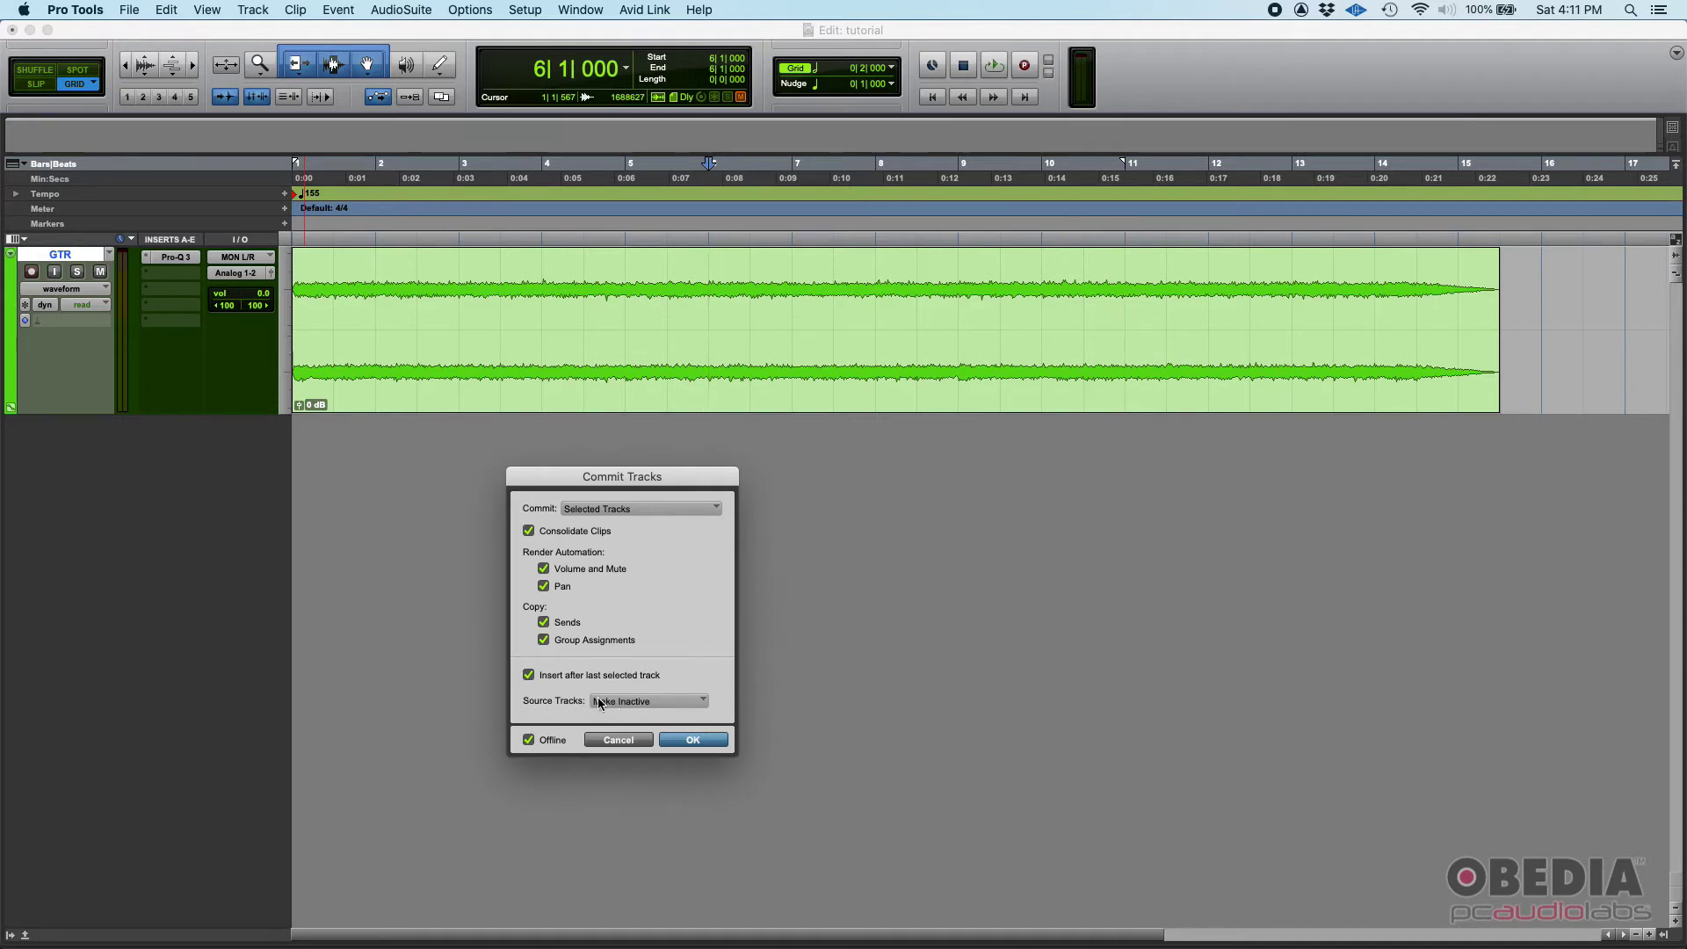
{"action": "left_click", "coordinate": [644, 700]}
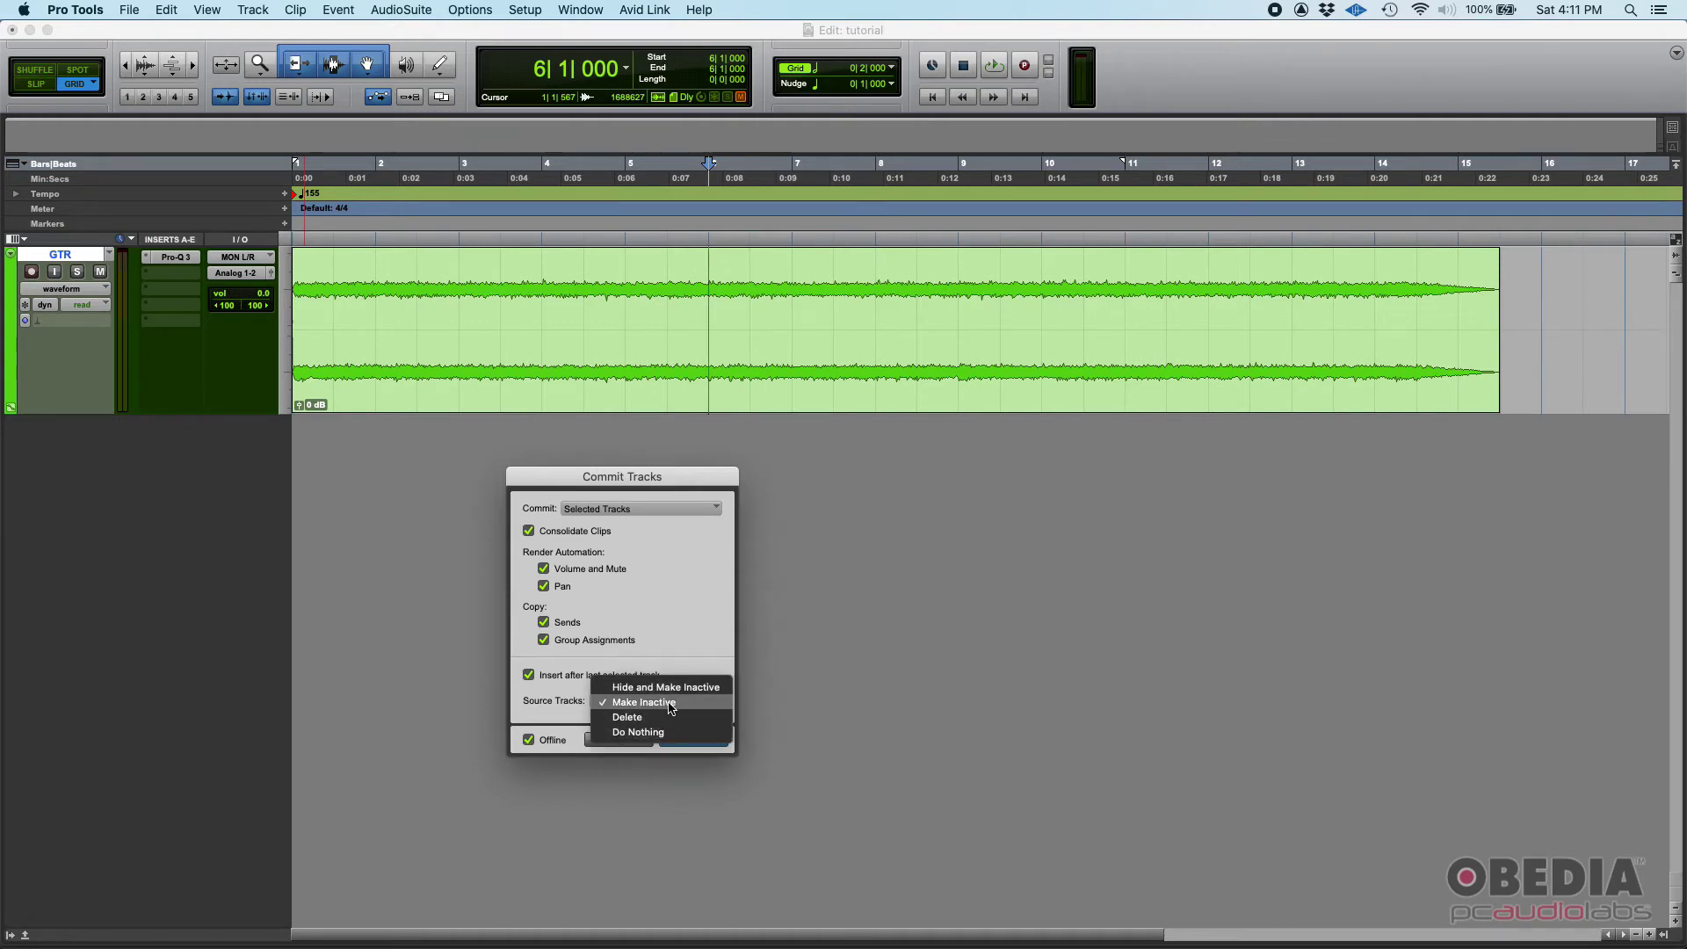
{"action": "left_click", "coordinate": [669, 703]}
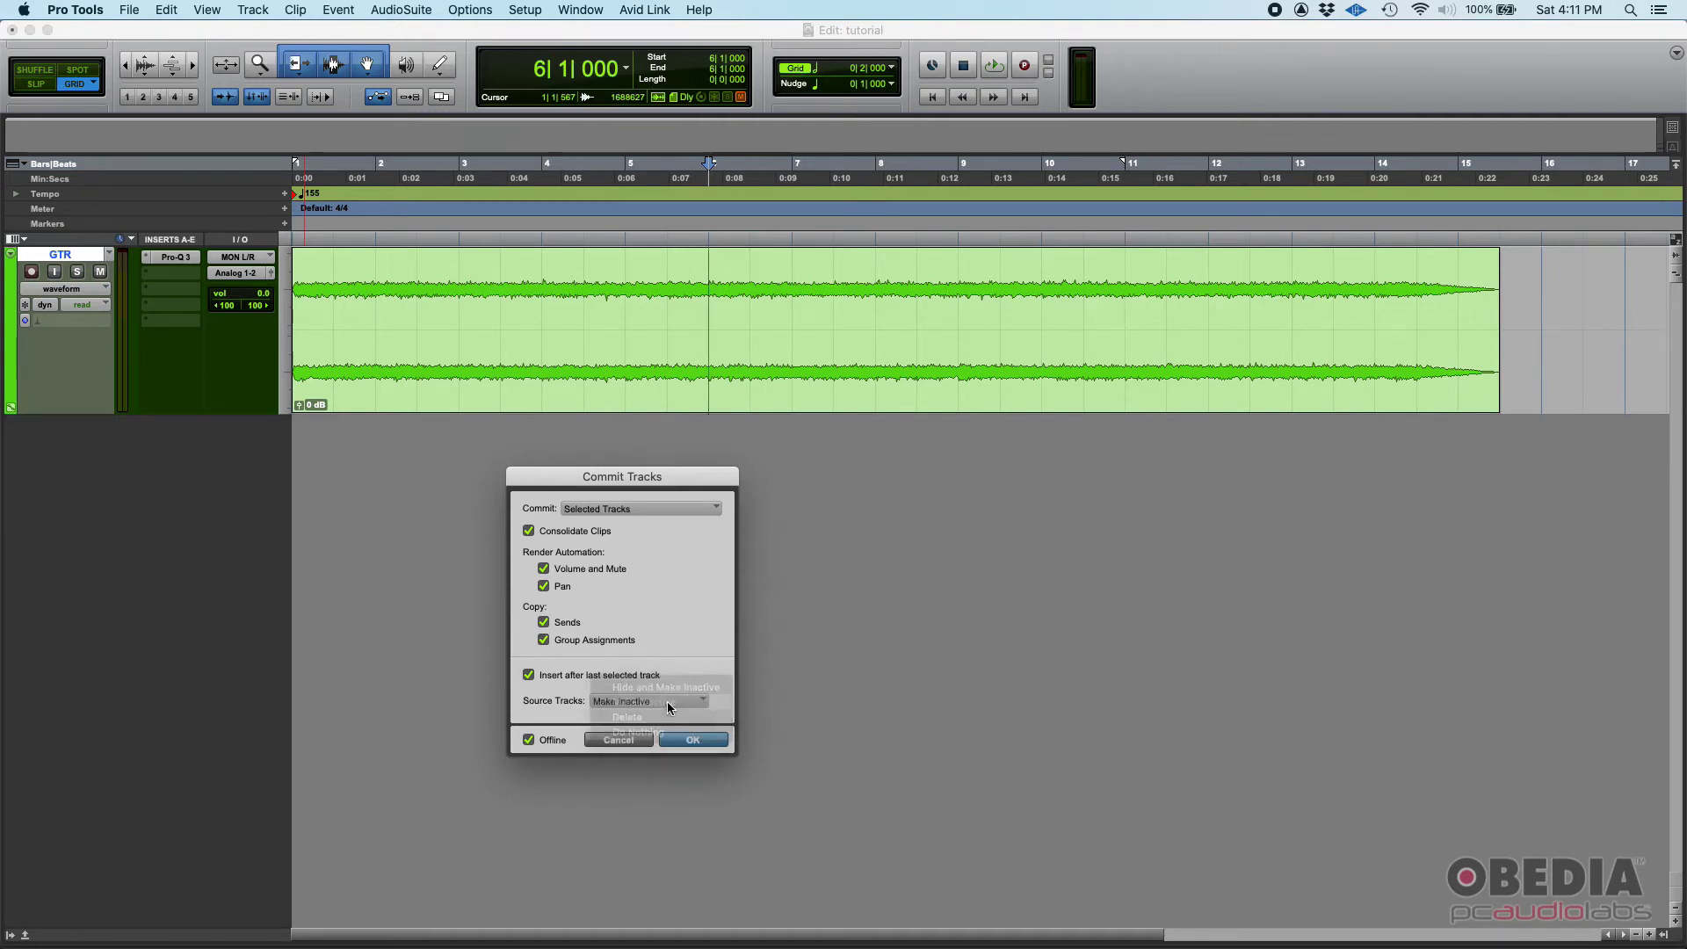
{"action": "left_click", "coordinate": [528, 741]}
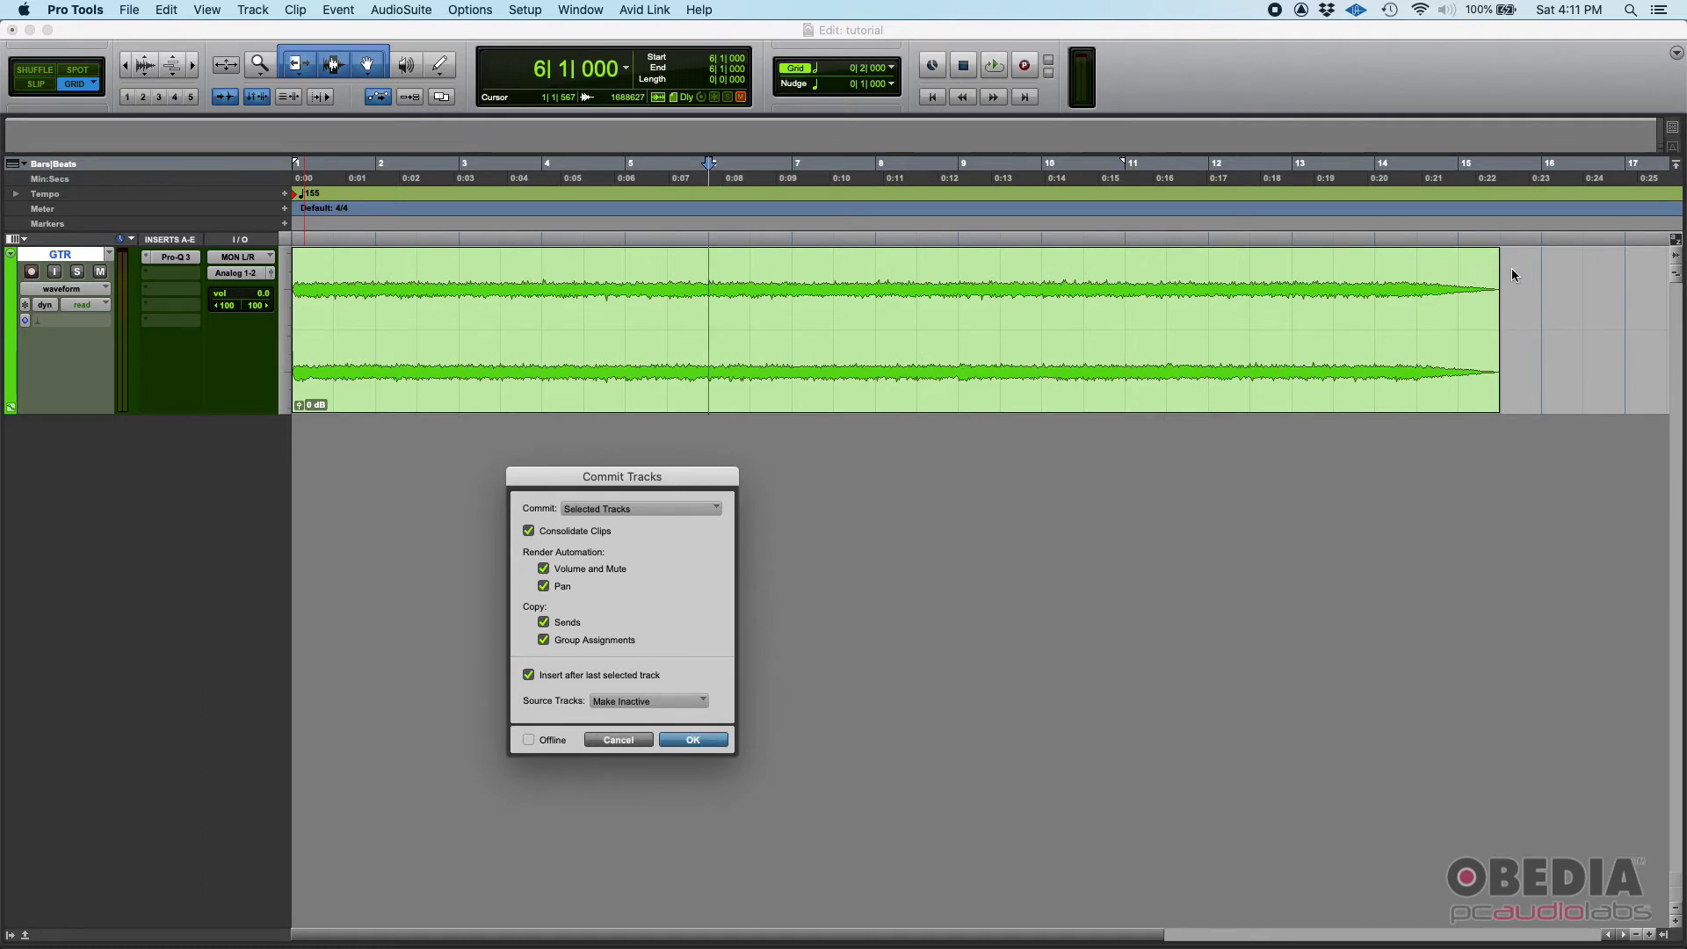
- Re-enable Offline, render the commit to GTR.cm, and resize the track heights
{"action": "left_click", "coordinate": [528, 740]}
{"action": "left_click", "coordinate": [692, 742]}
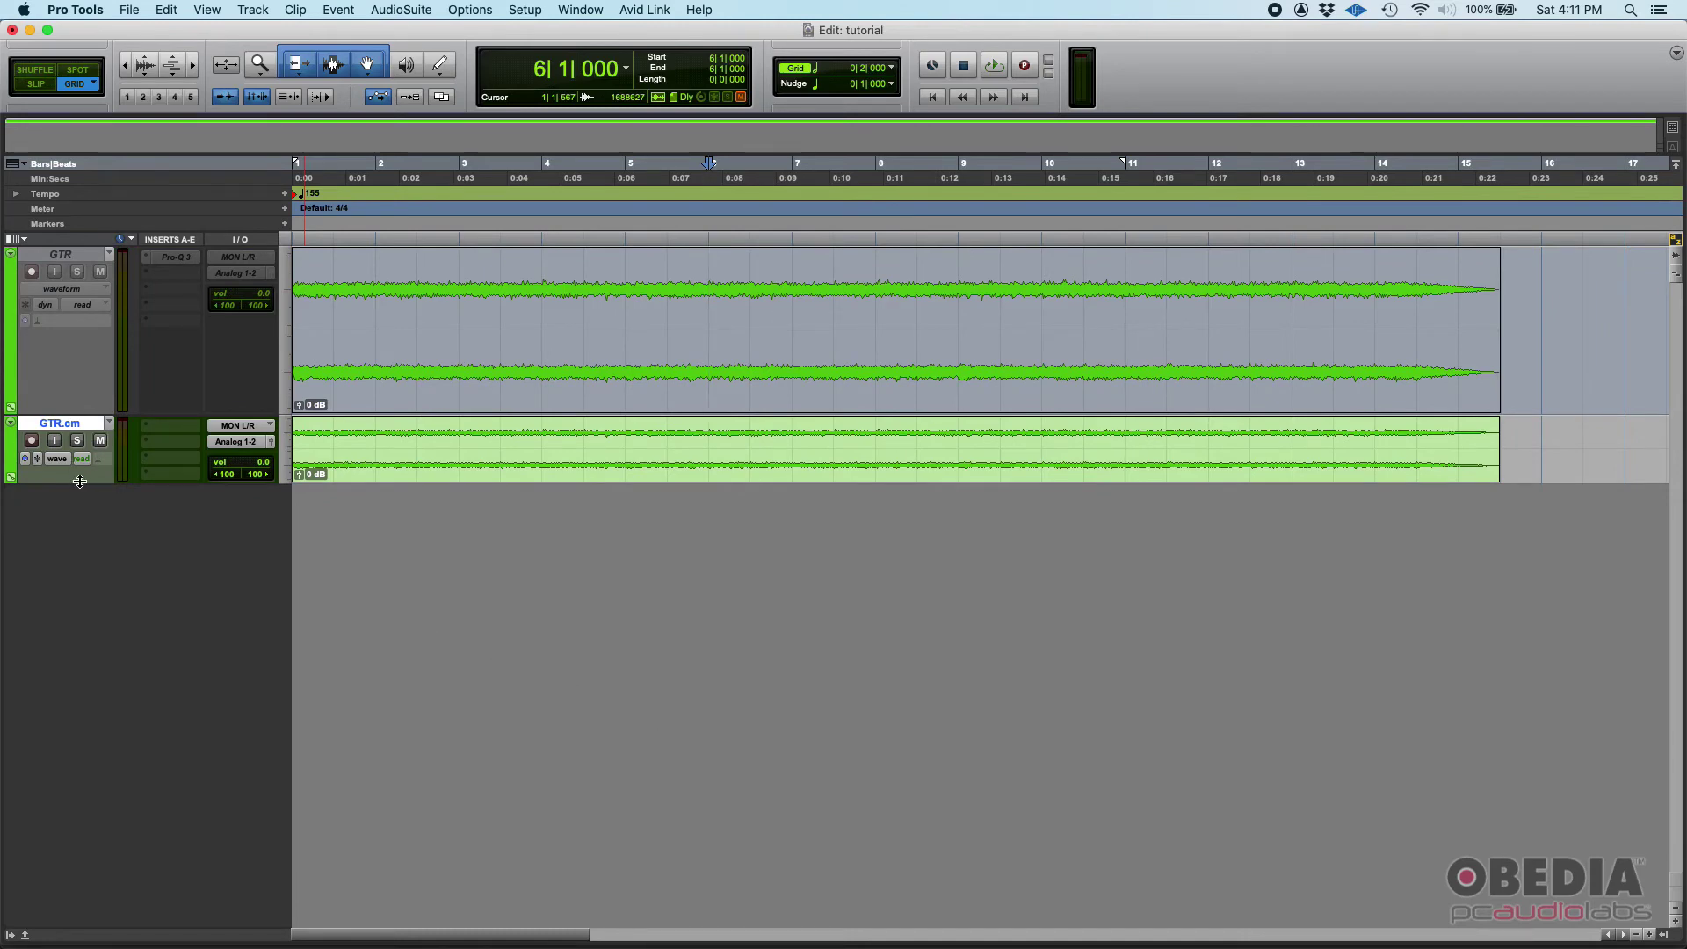
{"action": "key", "text": "ctrl+Down"}
{"action": "key", "text": "ctrl+Up"}
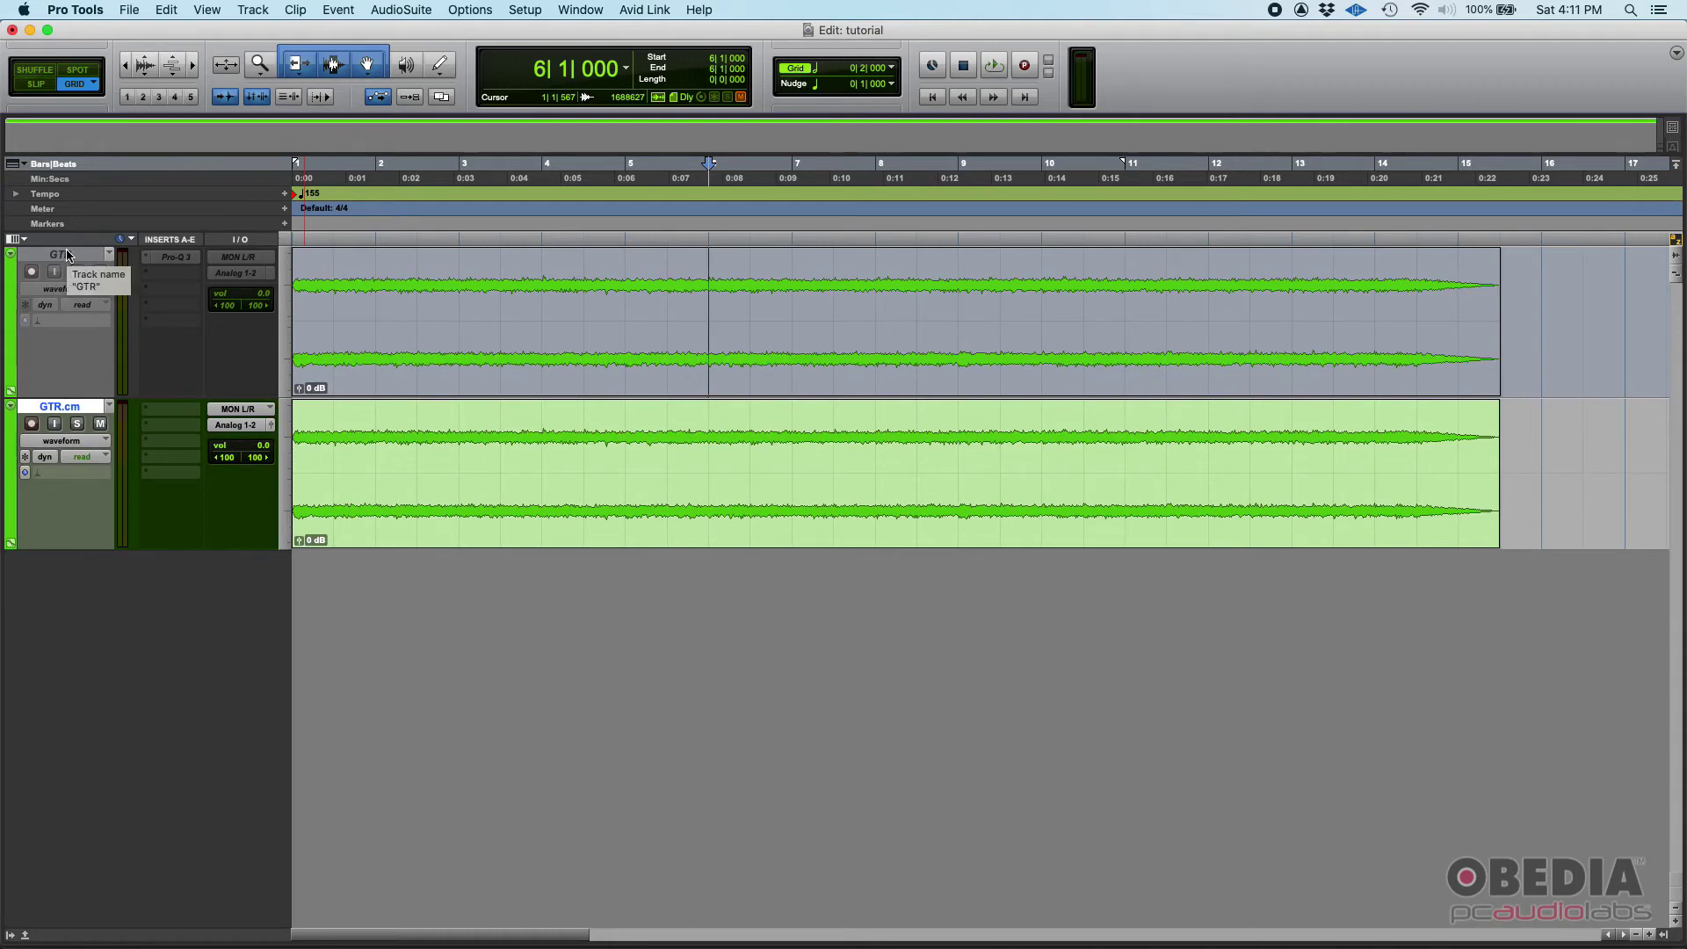
- Select the GTR and GTR.cm tracks and play the committed guitar from the session start
{"action": "left_click", "coordinate": [68, 256]}
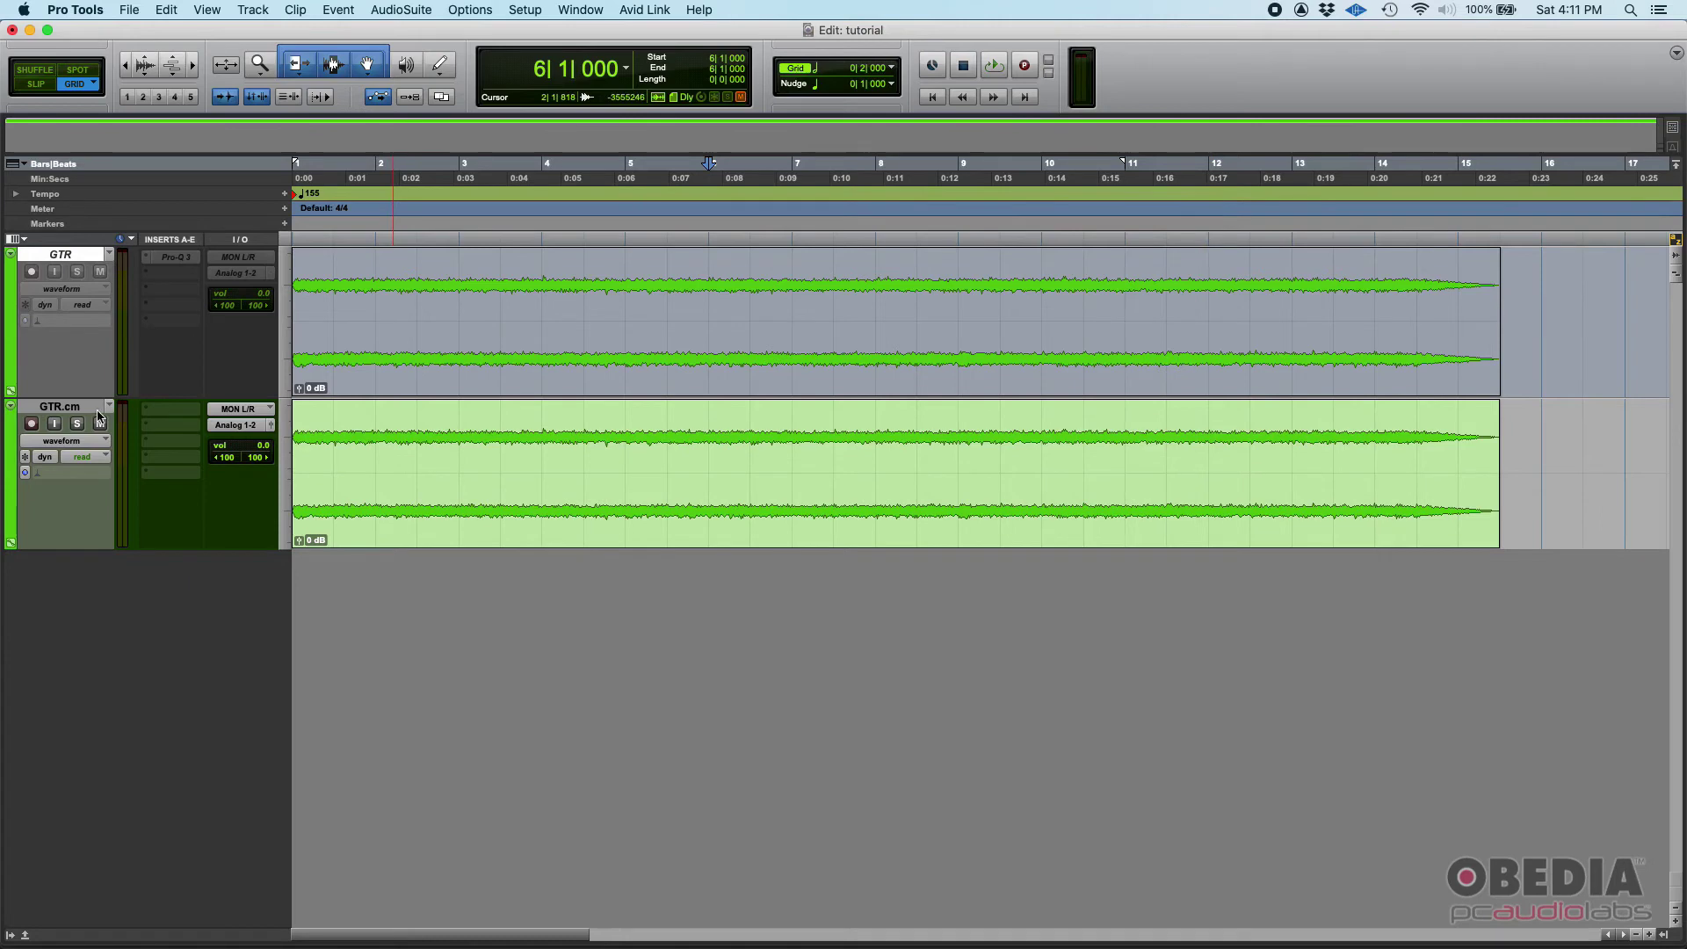
{"action": "left_click", "coordinate": [62, 409]}
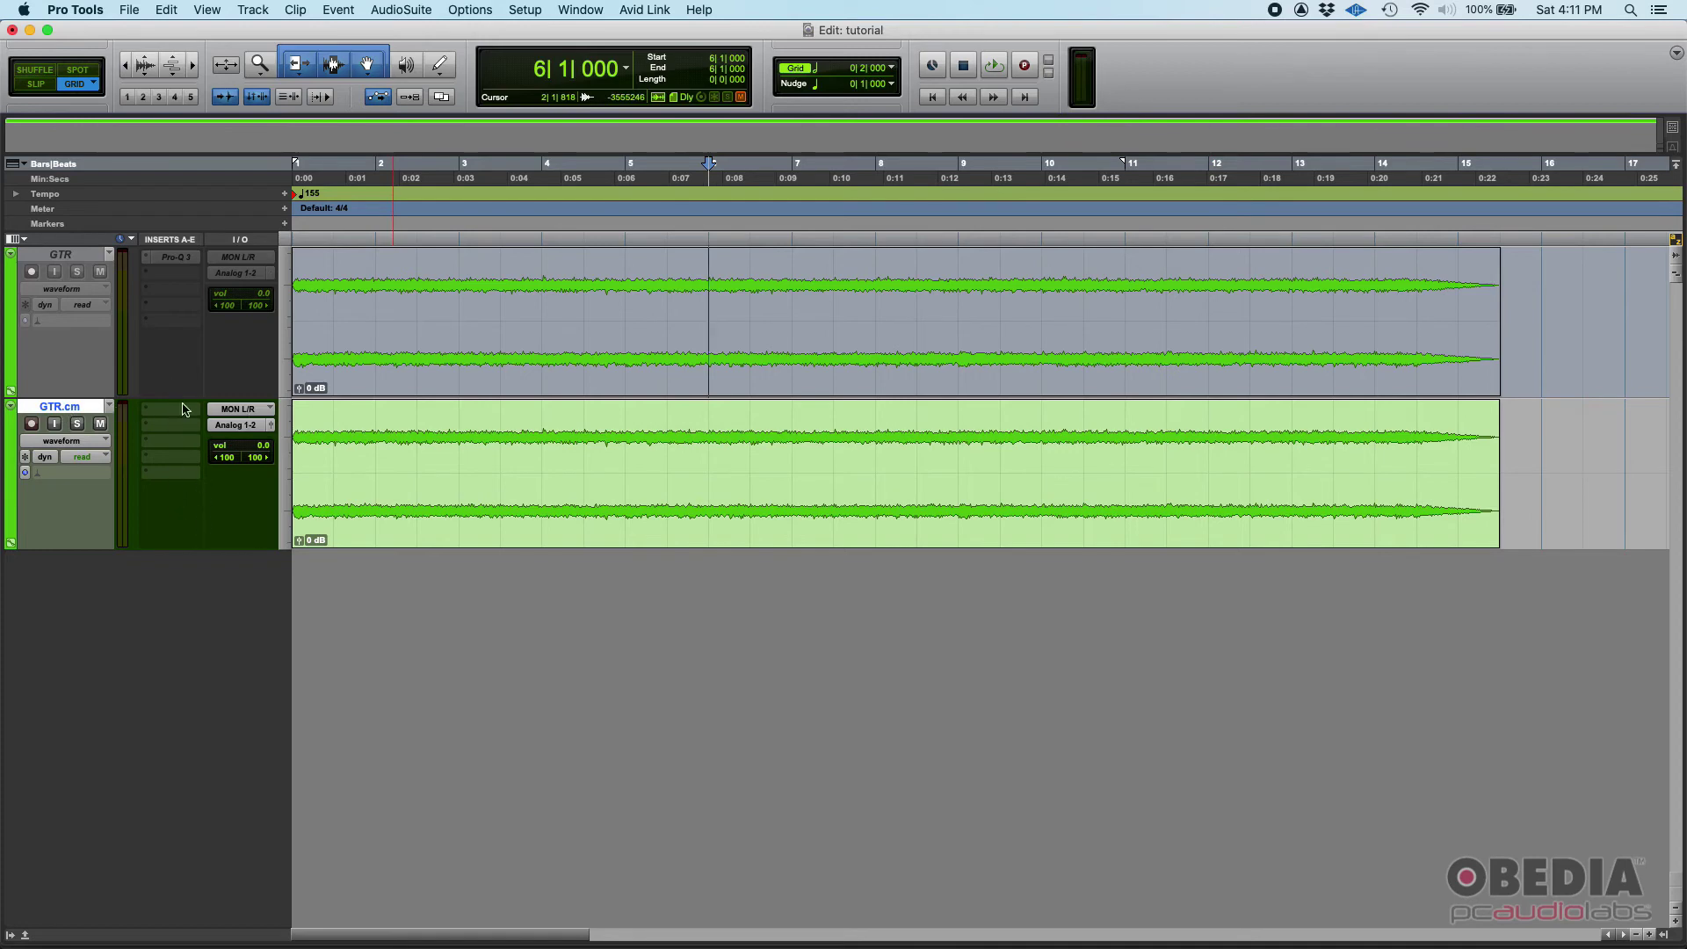
{"action": "key", "text": "Return"}
{"action": "key", "text": "space"}
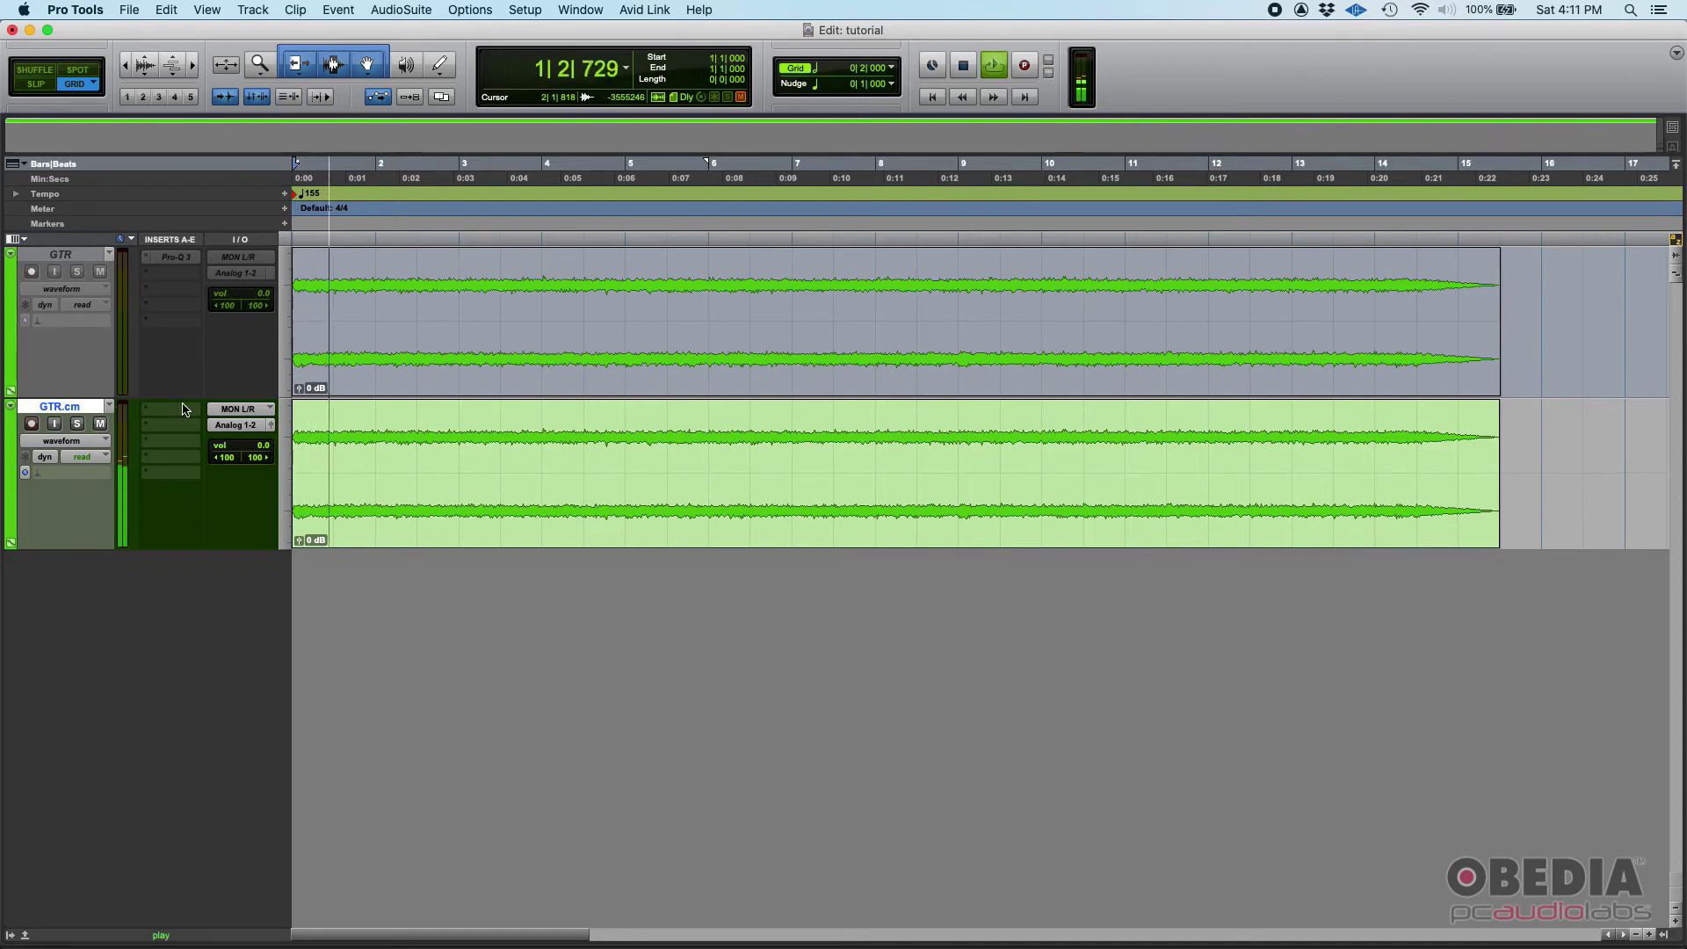
{"action": "key", "text": "space"}
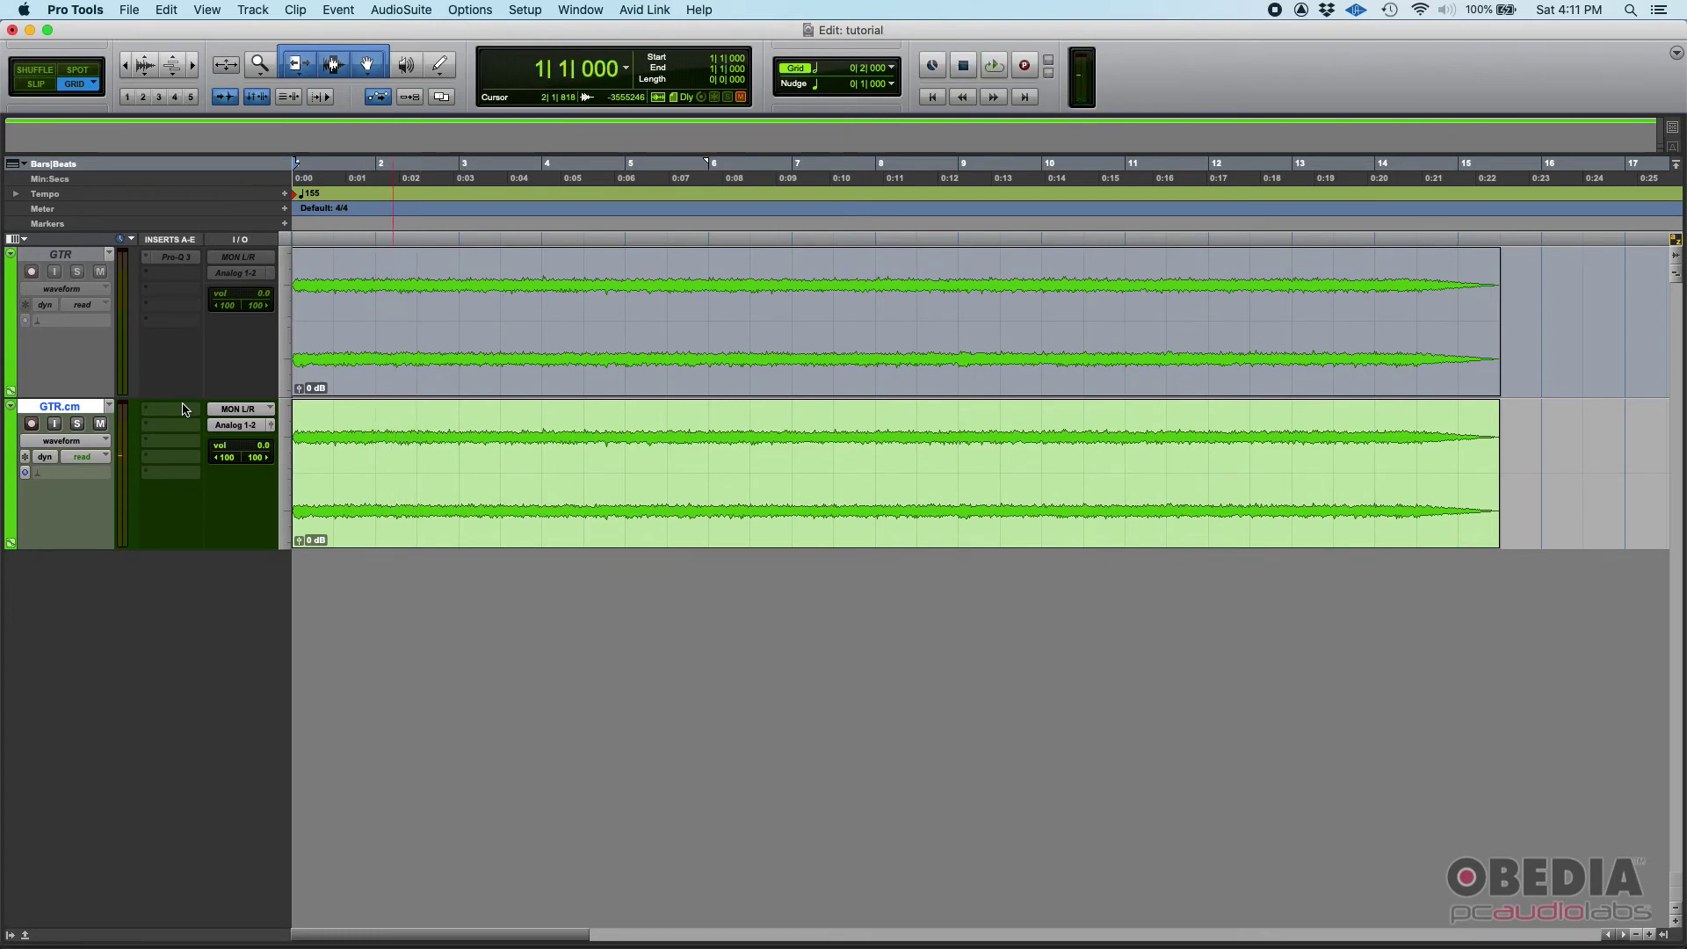
- Try range selections on the GTR.cm clip, leaving the edit point at bar 7
{"action": "left_click_drag", "start_coordinate": [335, 419], "coordinate": [667, 435]}
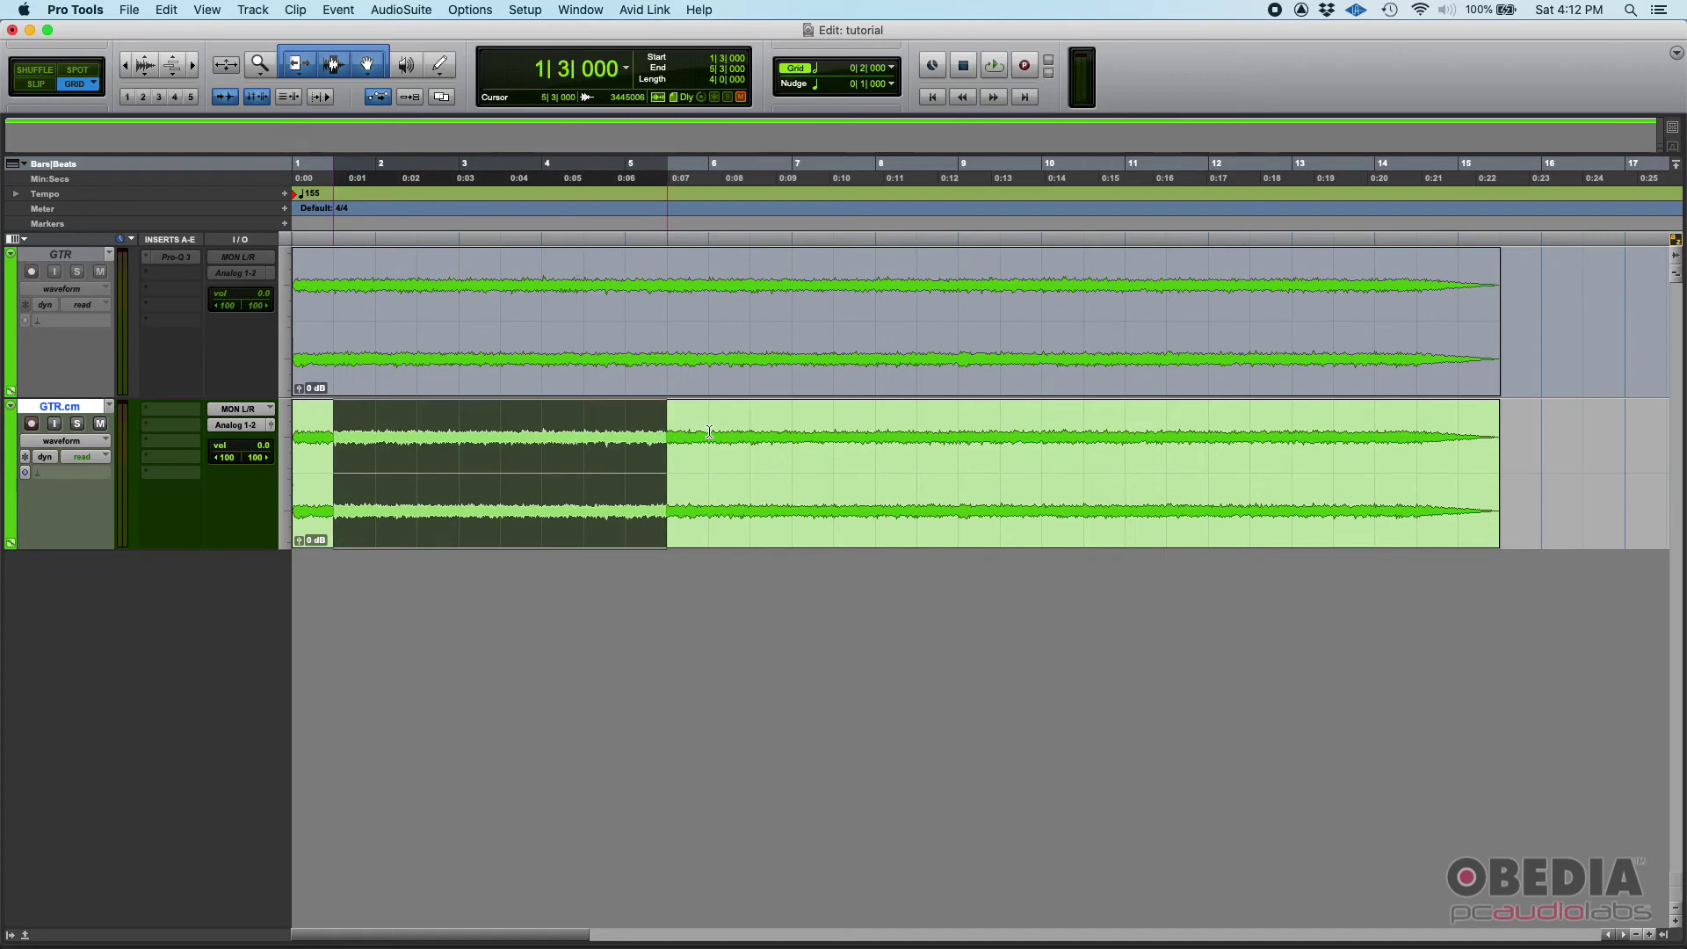
{"action": "left_click", "coordinate": [707, 434]}
{"action": "left_click_drag", "start_coordinate": [459, 435], "coordinate": [777, 435]}
{"action": "left_click", "coordinate": [776, 435]}
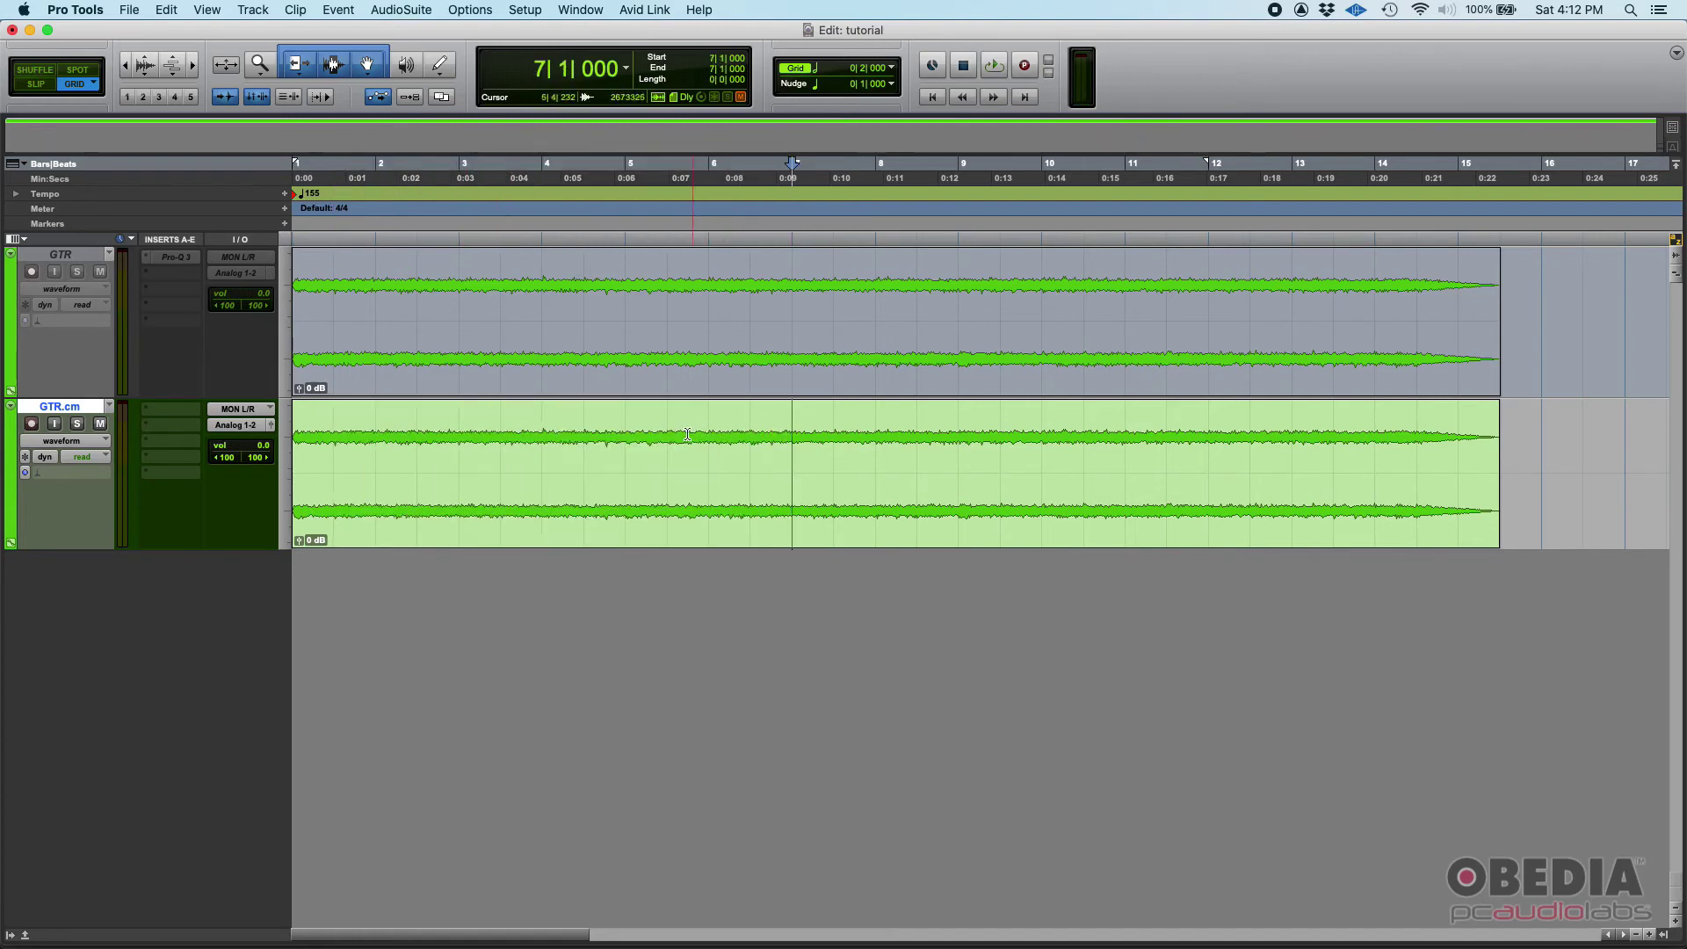
- Select the whole GTR.cm clip
{"action": "double_click", "coordinate": [831, 534]}
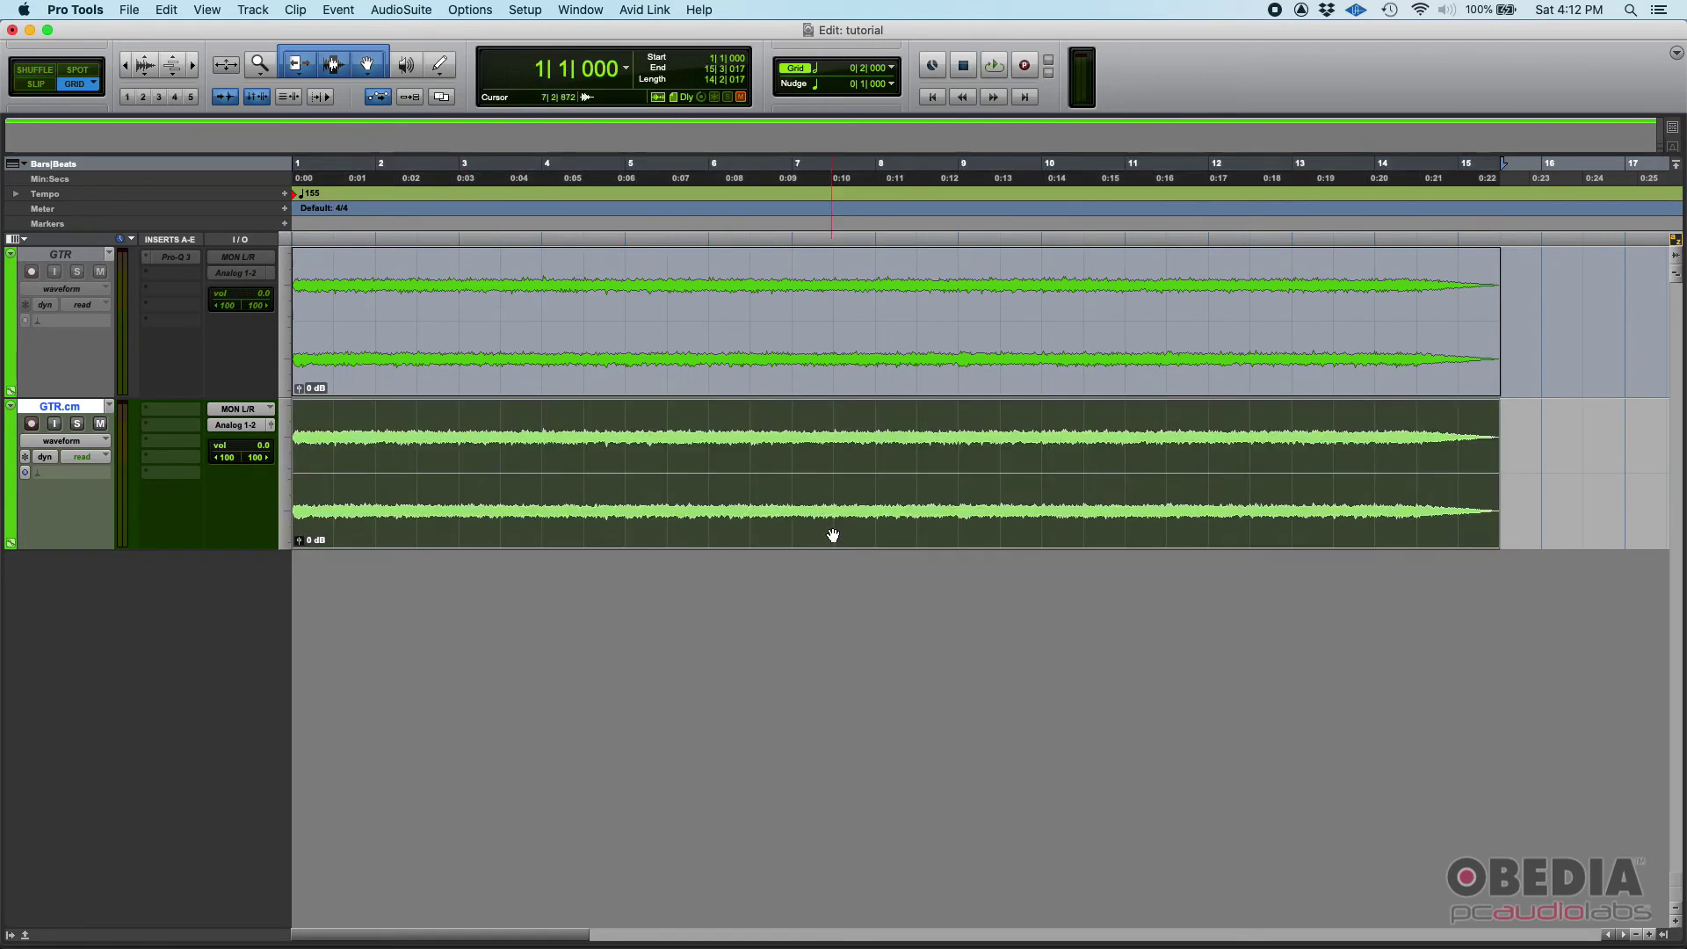
{"action": "left_click", "coordinate": [451, 464]}
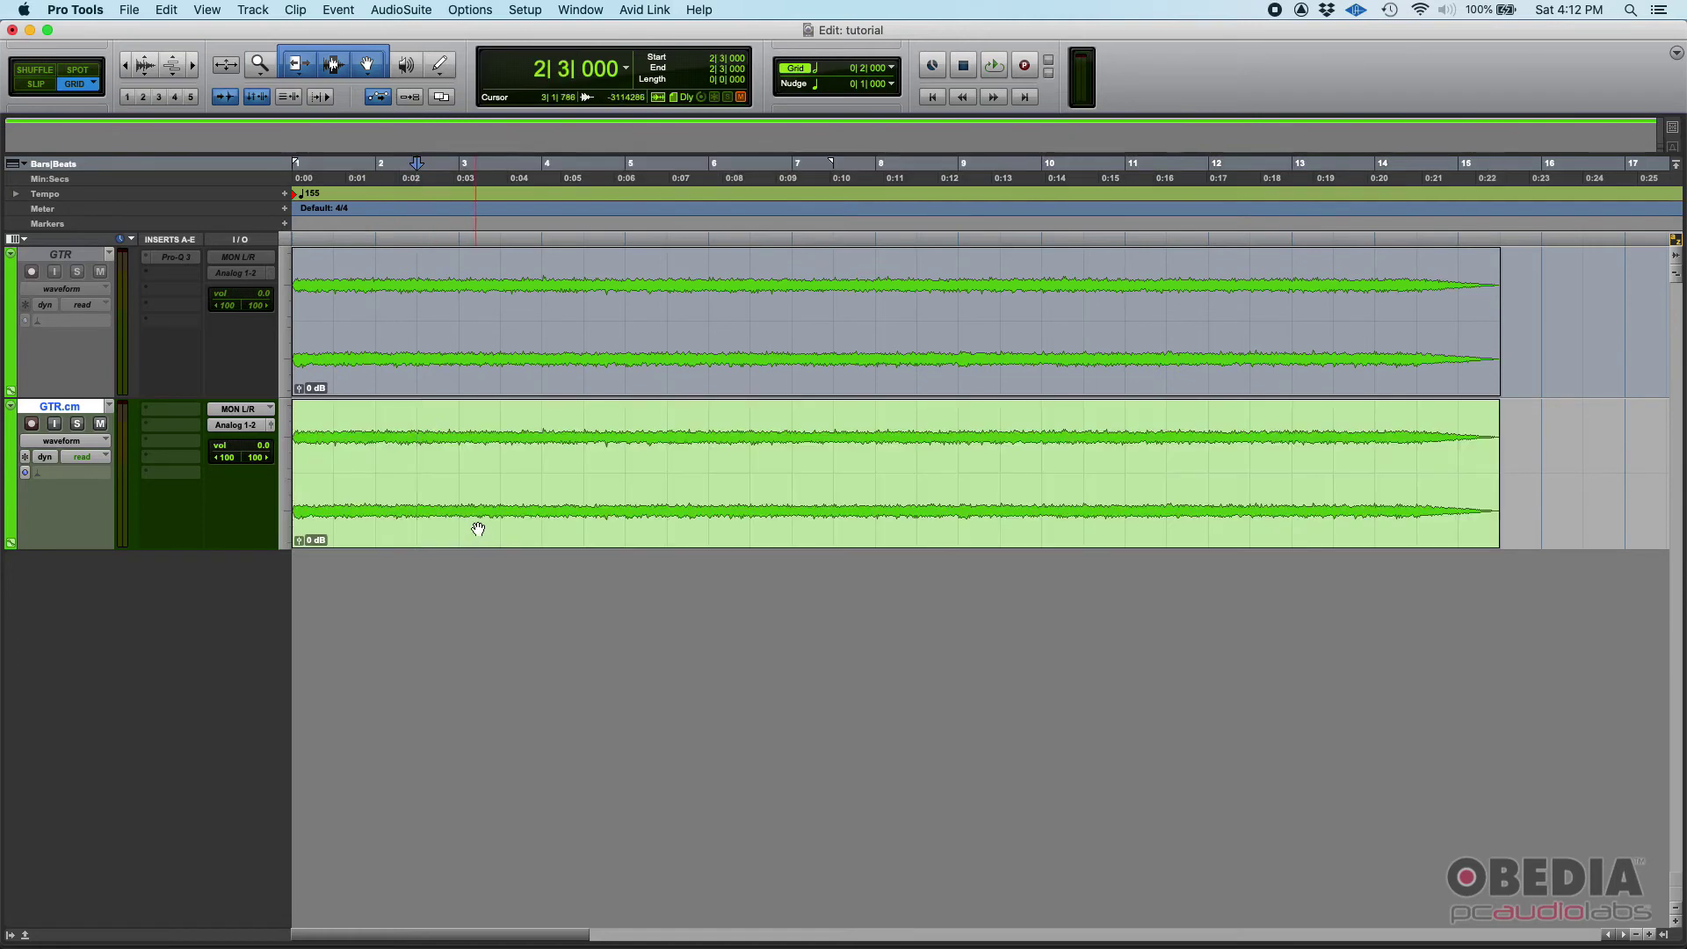
{"action": "left_click", "coordinate": [519, 531]}
{"action": "left_click", "coordinate": [487, 461]}
{"action": "left_click", "coordinate": [516, 514]}
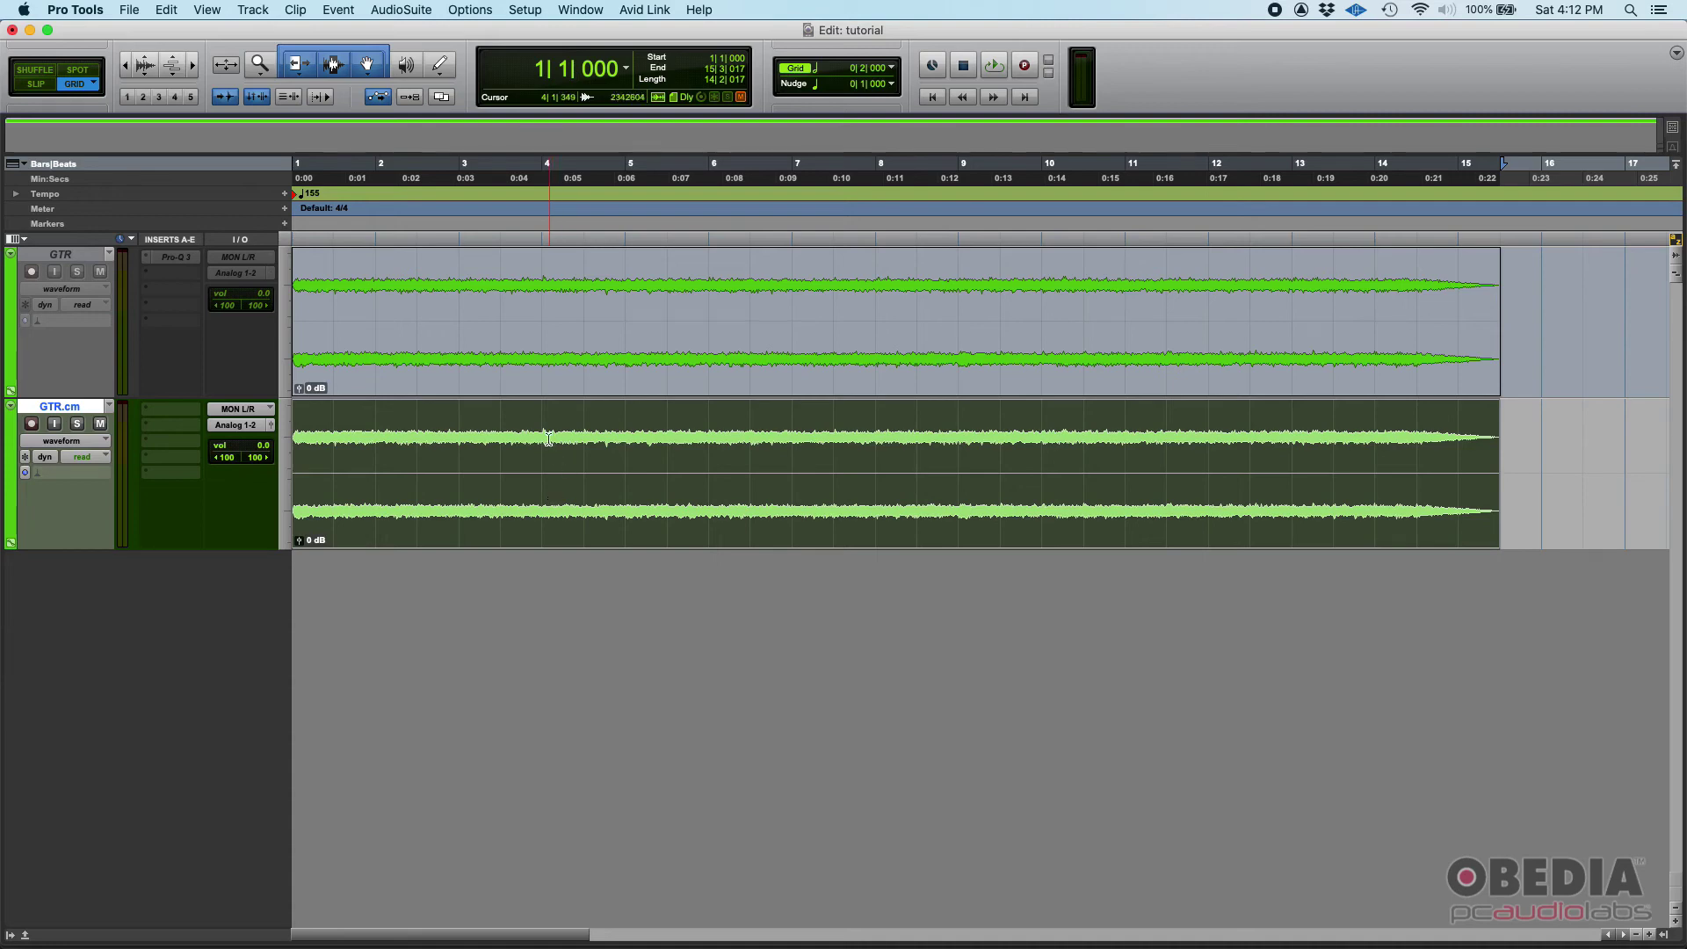
{"action": "left_click", "coordinate": [384, 436]}
{"action": "key", "text": "space"}
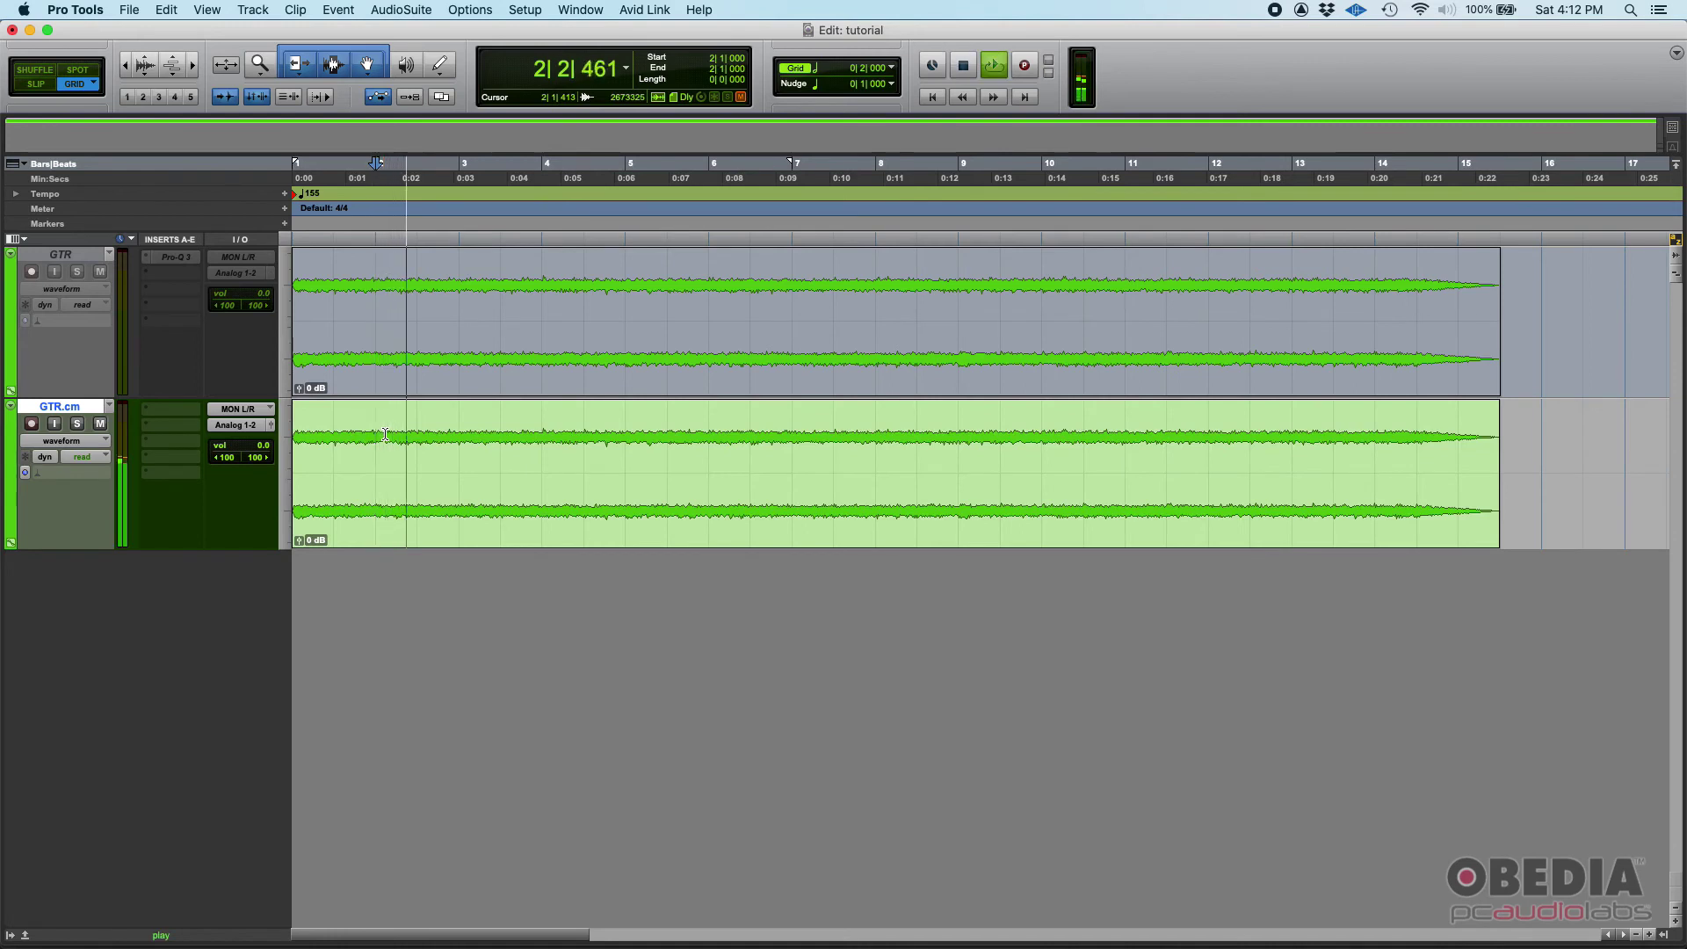
{"action": "key", "text": "space"}
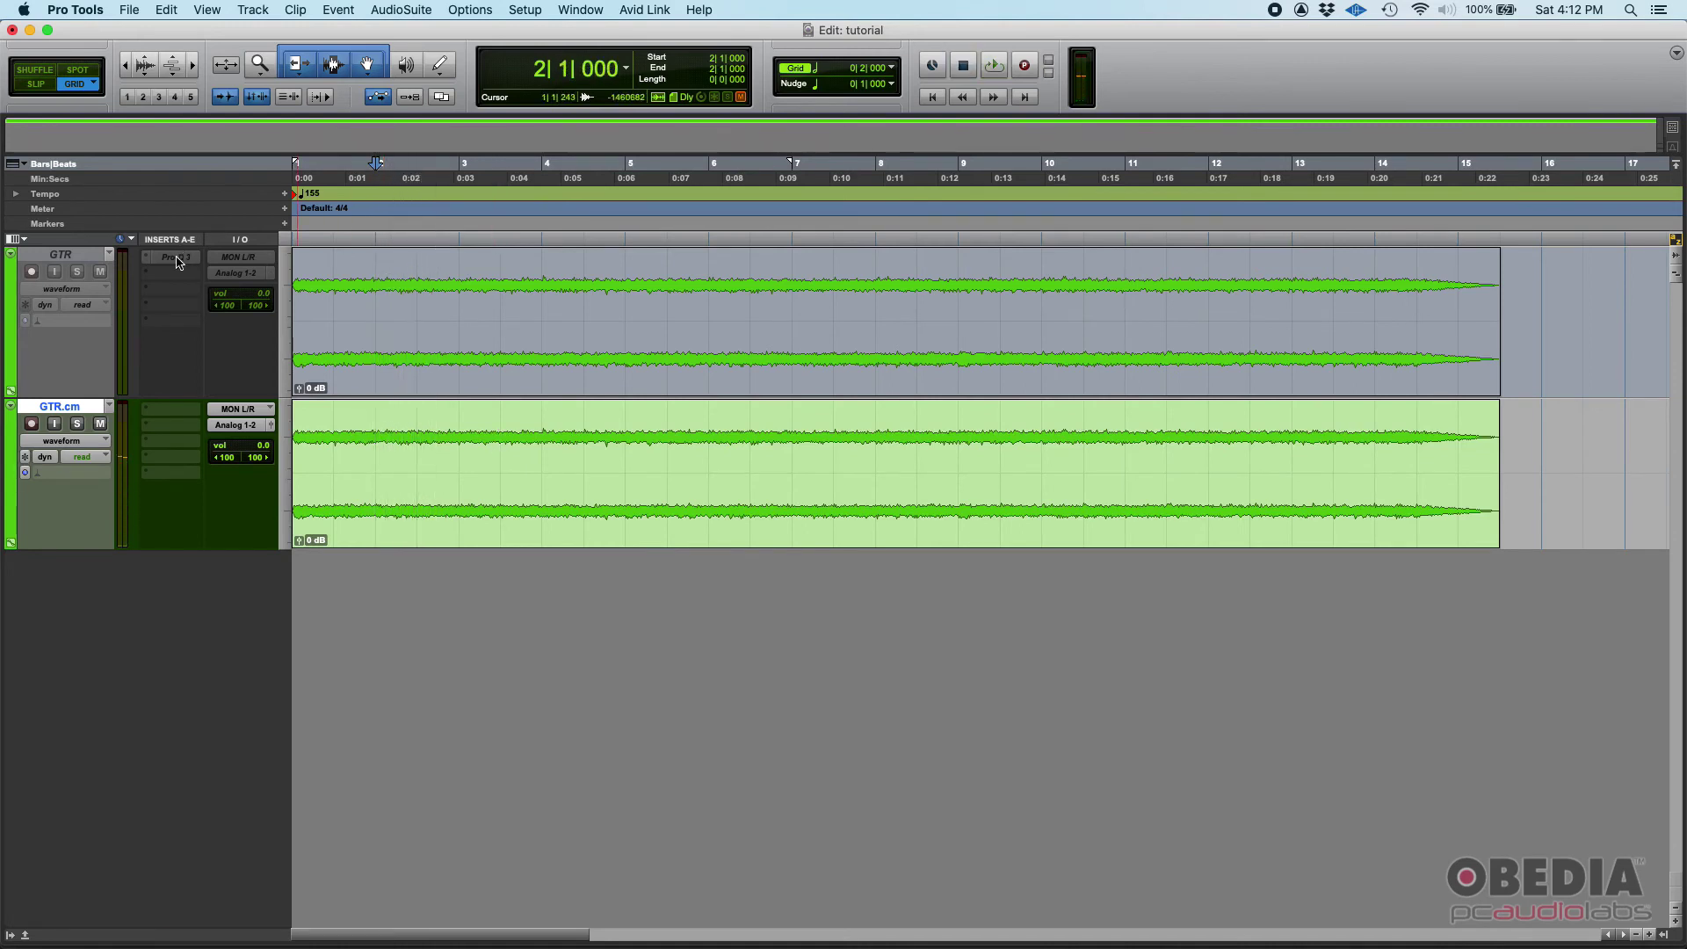